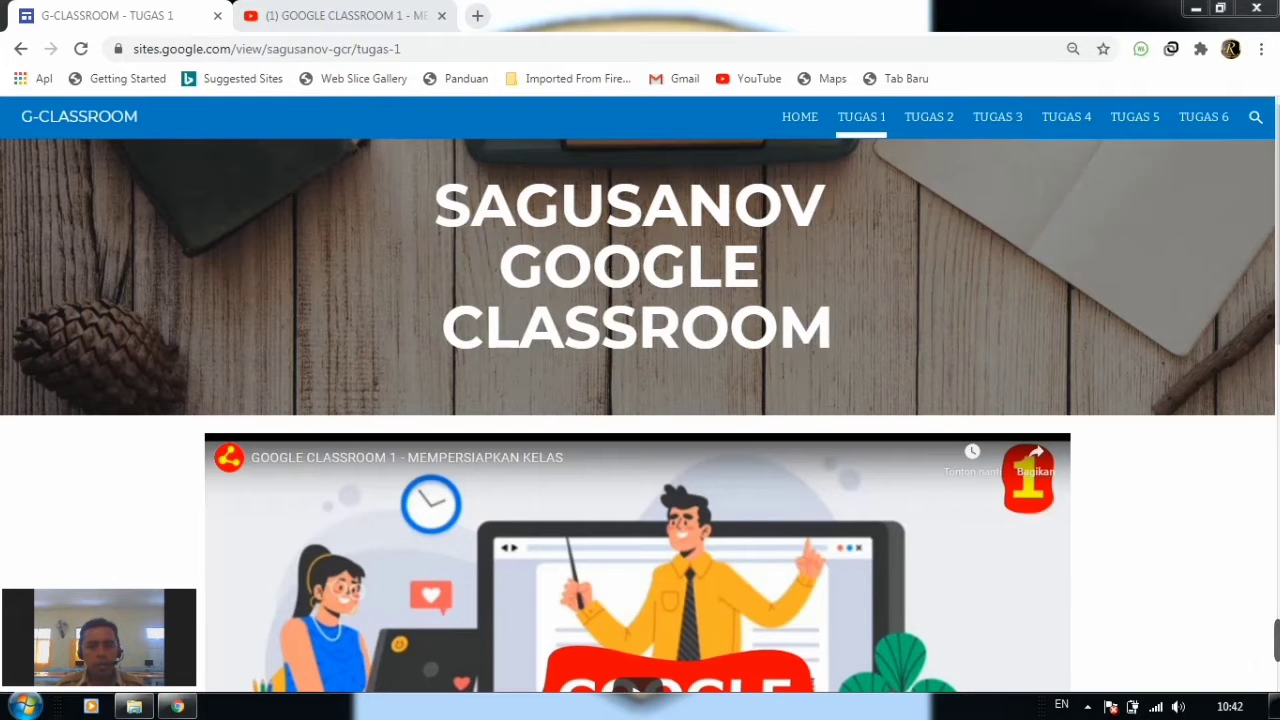
Review the TUGAS 1 page, including the embedded video and the list of assignment instructions.
scroll(1277, 208, down, 3)
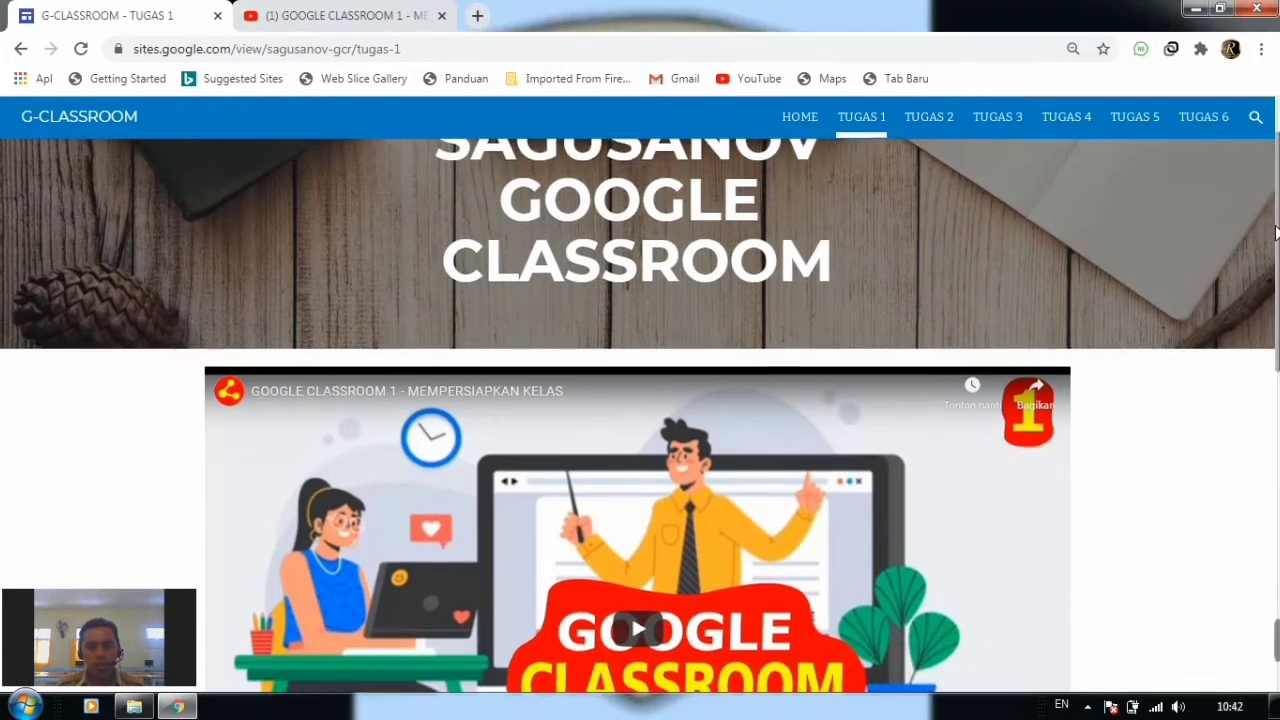
scroll(640, 414, down, 4)
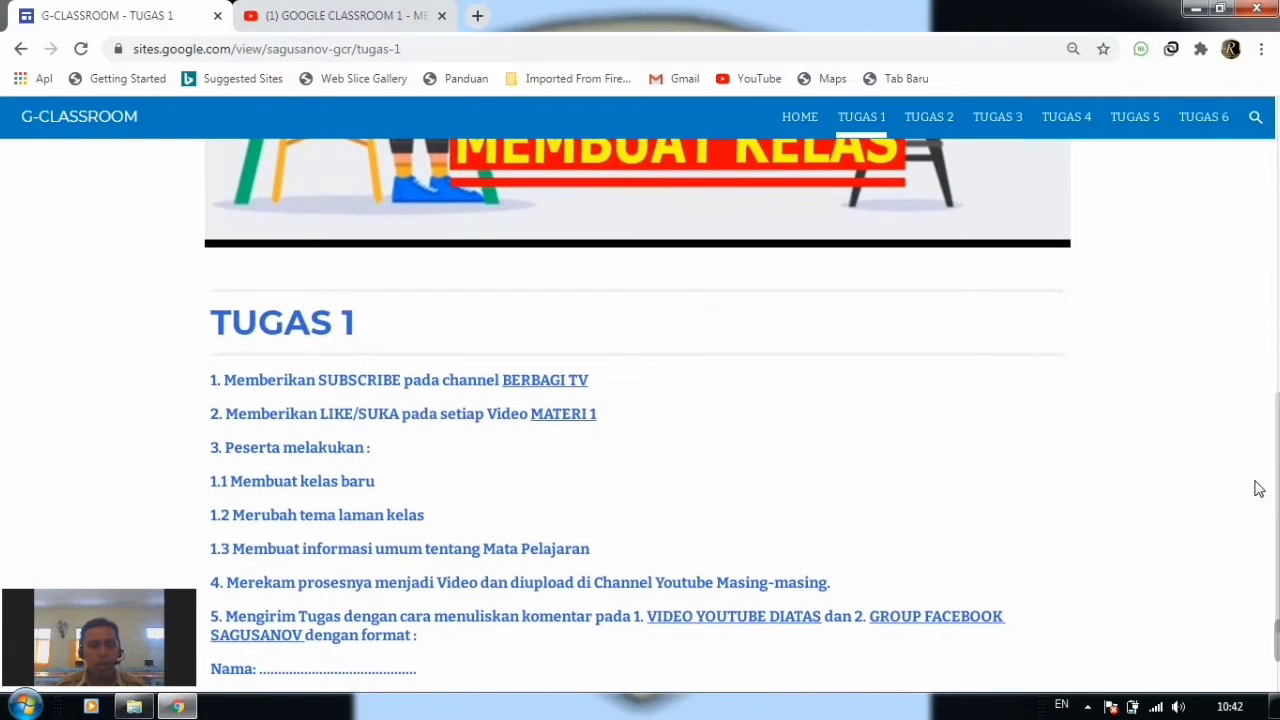
scroll(640, 414, down, 1)
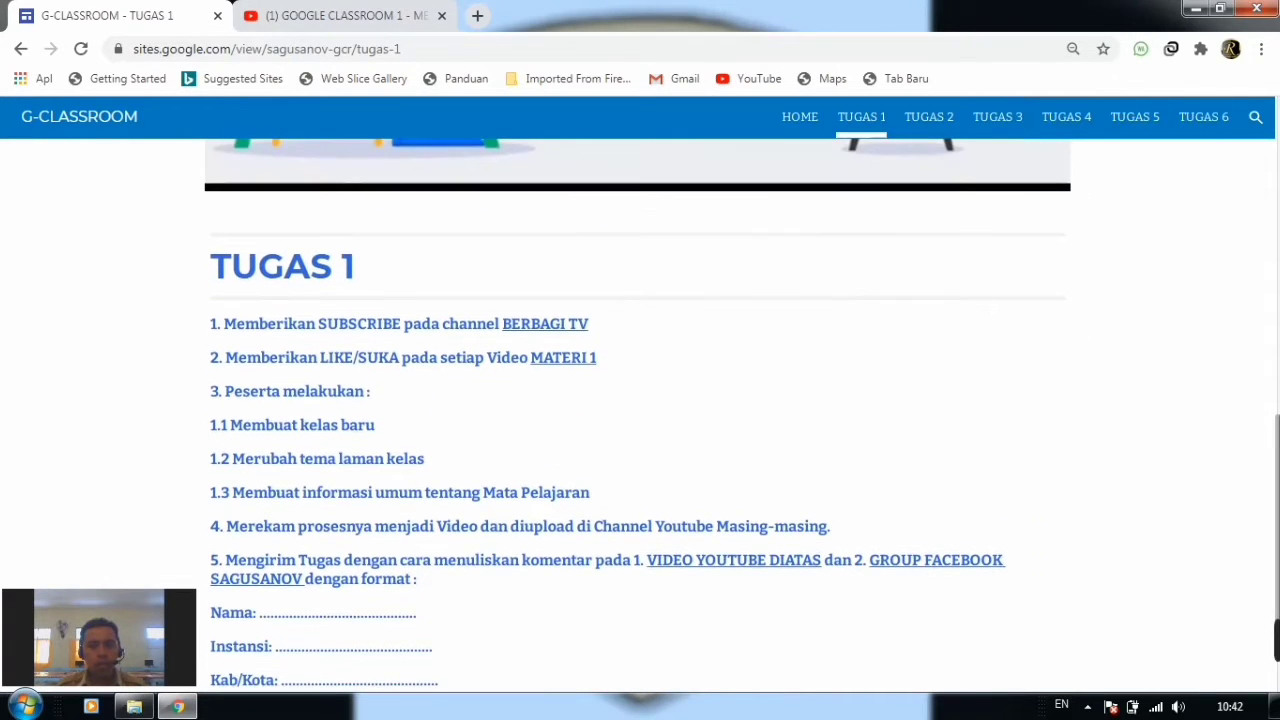
scroll(640, 414, up, 3)
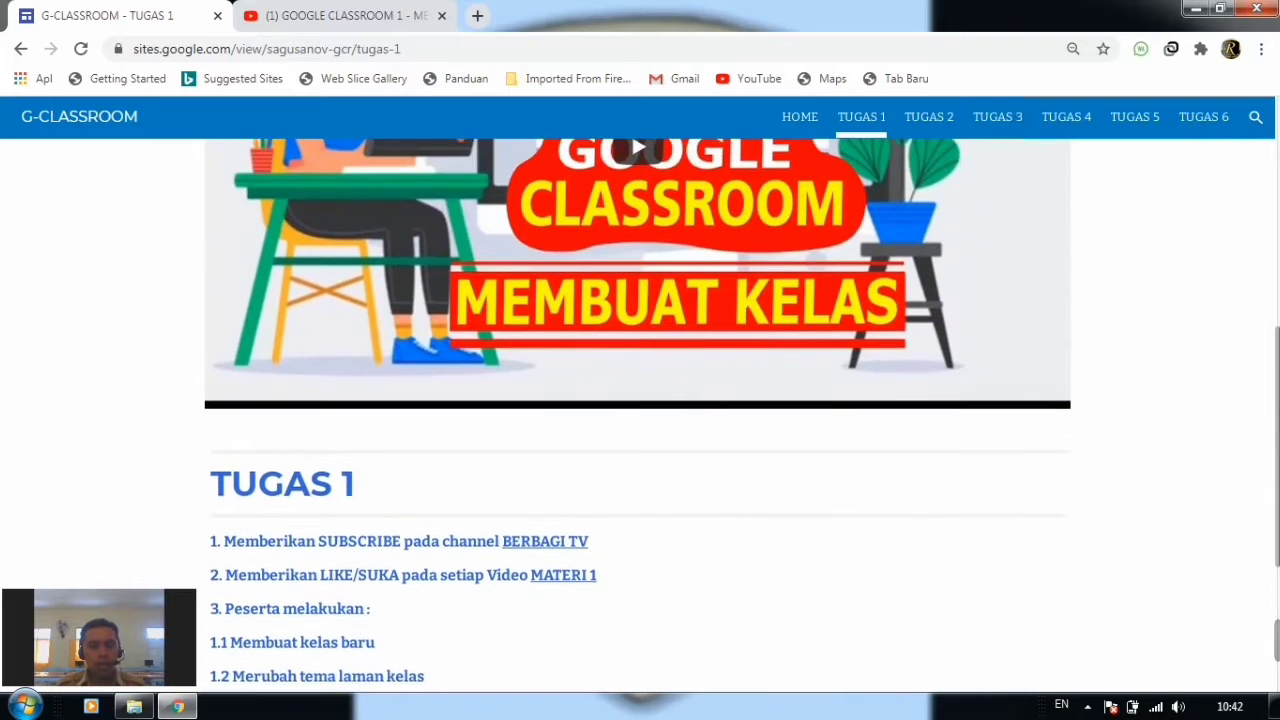
scroll(640, 414, up, 2)
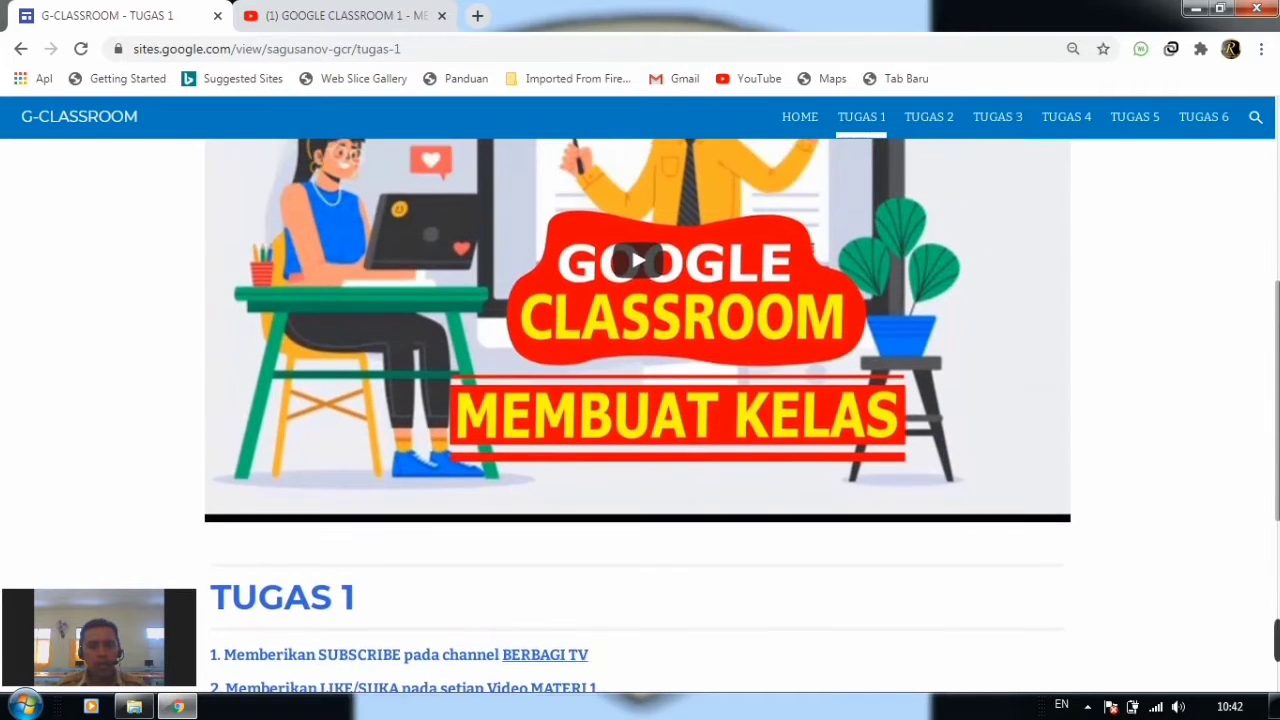
scroll(640, 414, up, 1)
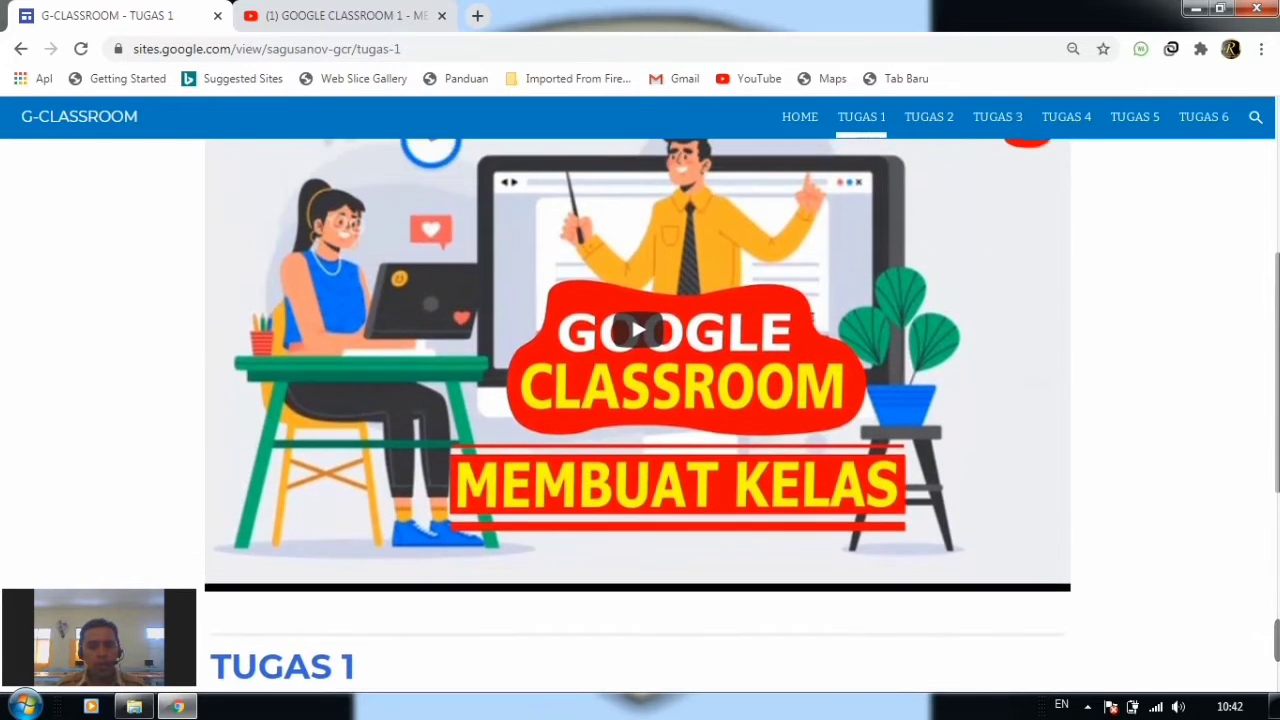
scroll(640, 414, down, 4)
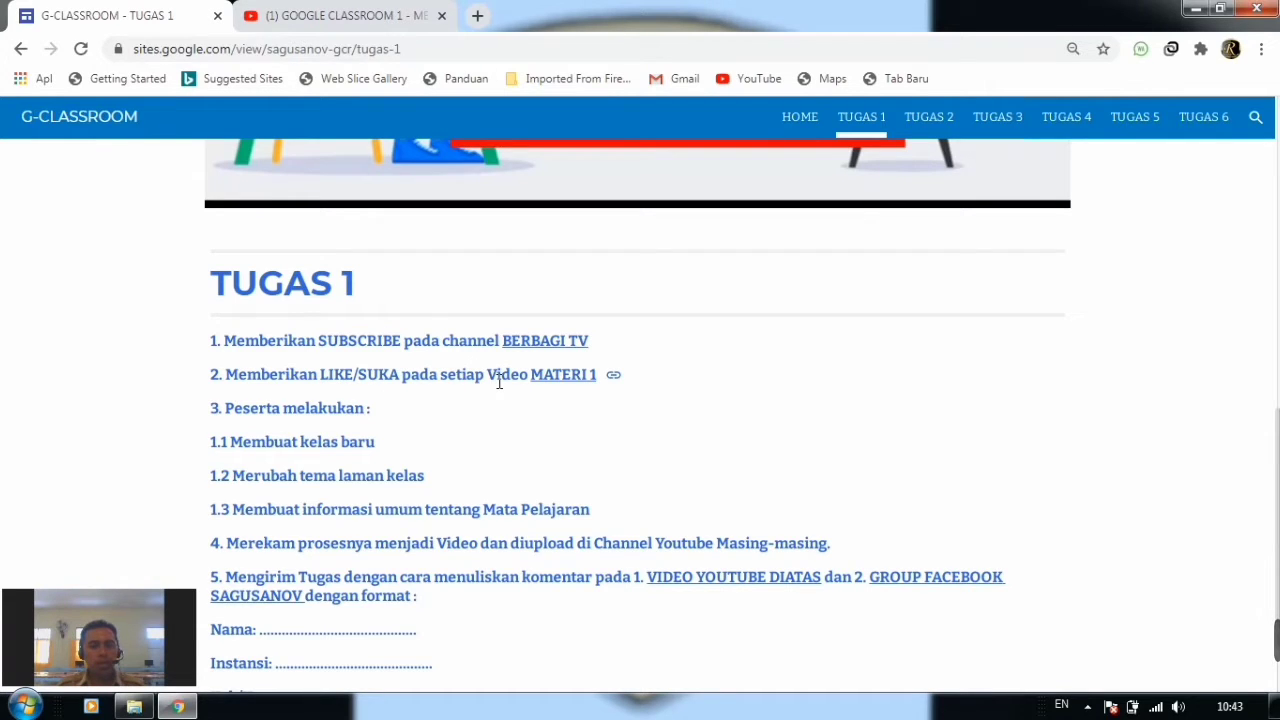
Check the like and subscription status on the GOOGLE CLASSROOM 1 YouTube video, and return to the TUGAS 1 page.
click(330, 18)
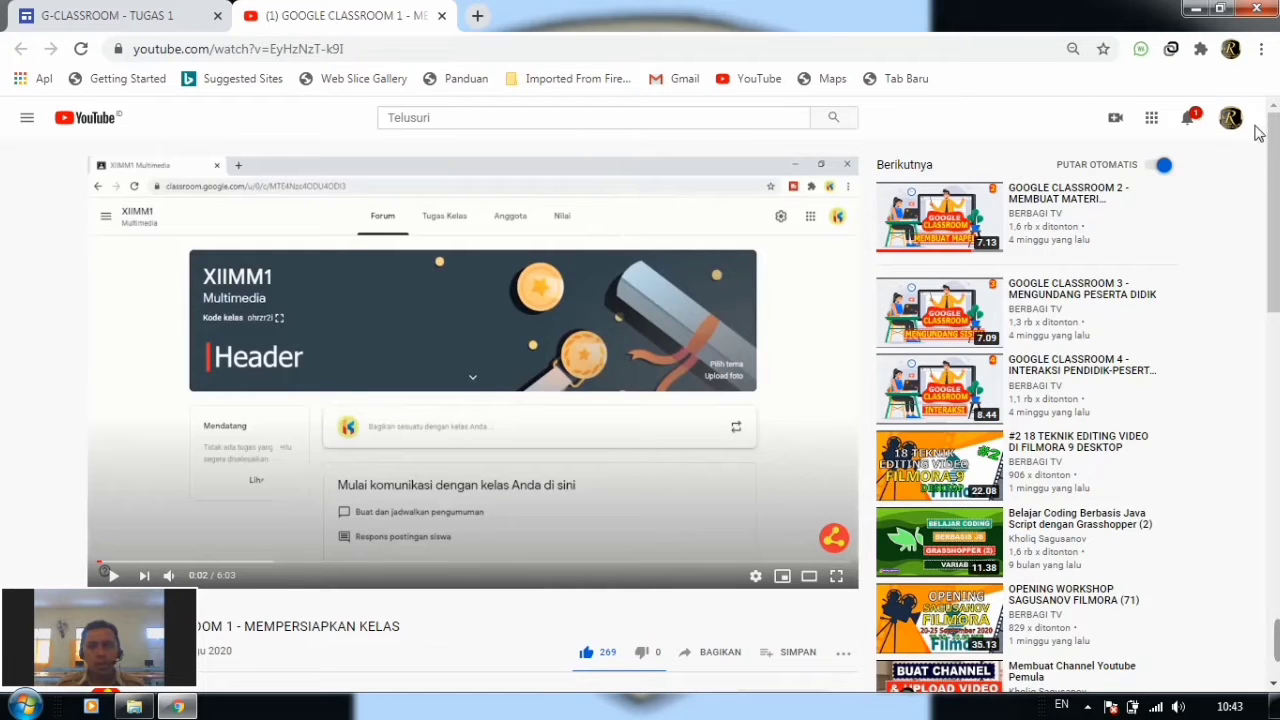
drag(1276, 131, 1277, 247)
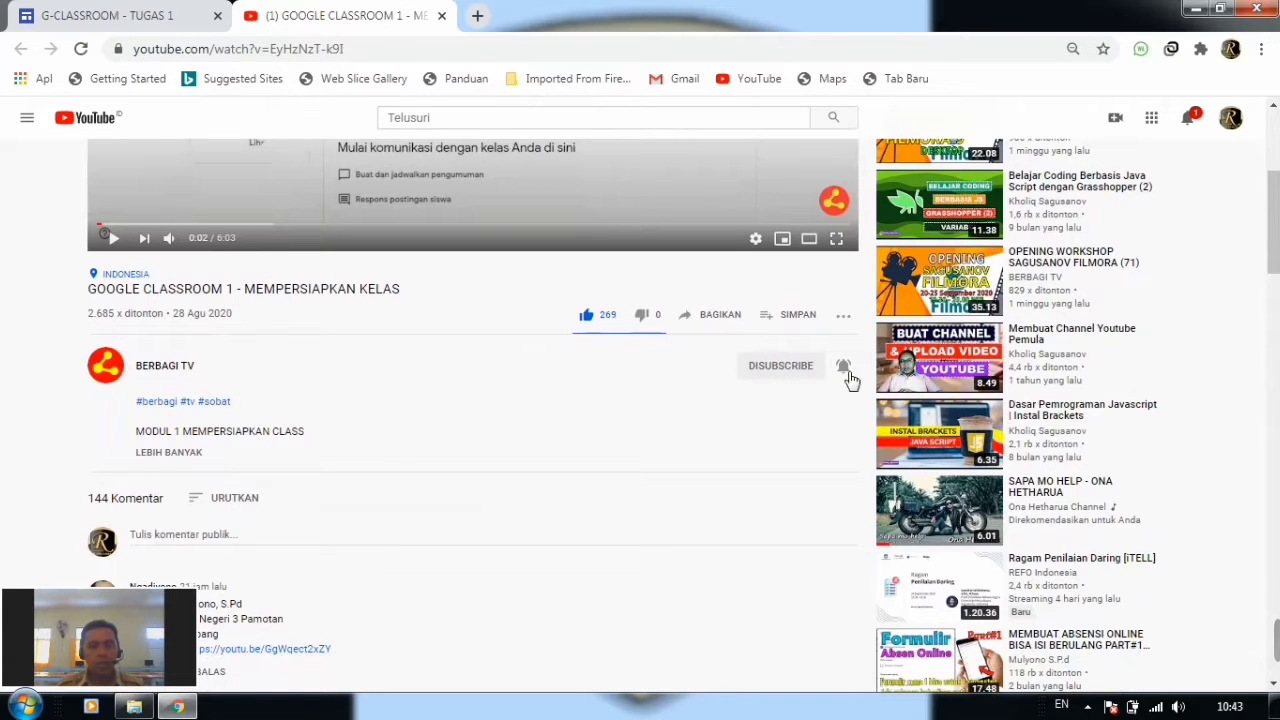
scroll(1270, 225, up, 4)
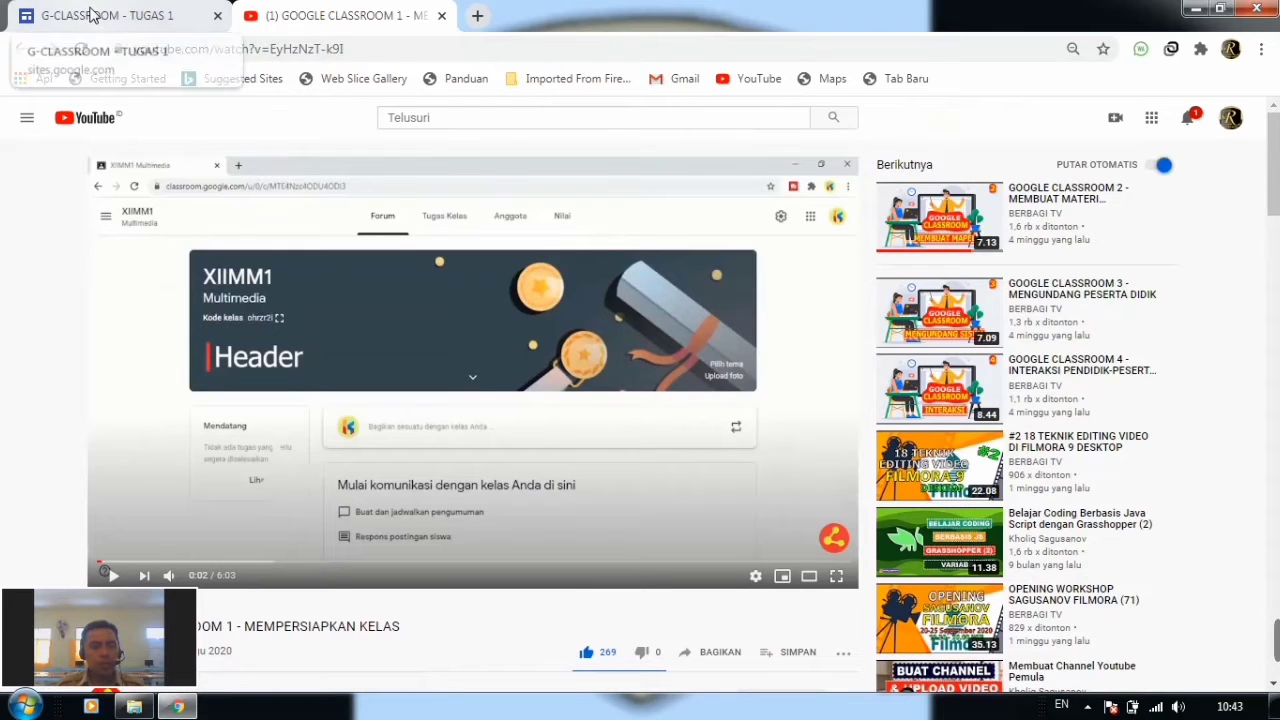
click(90, 14)
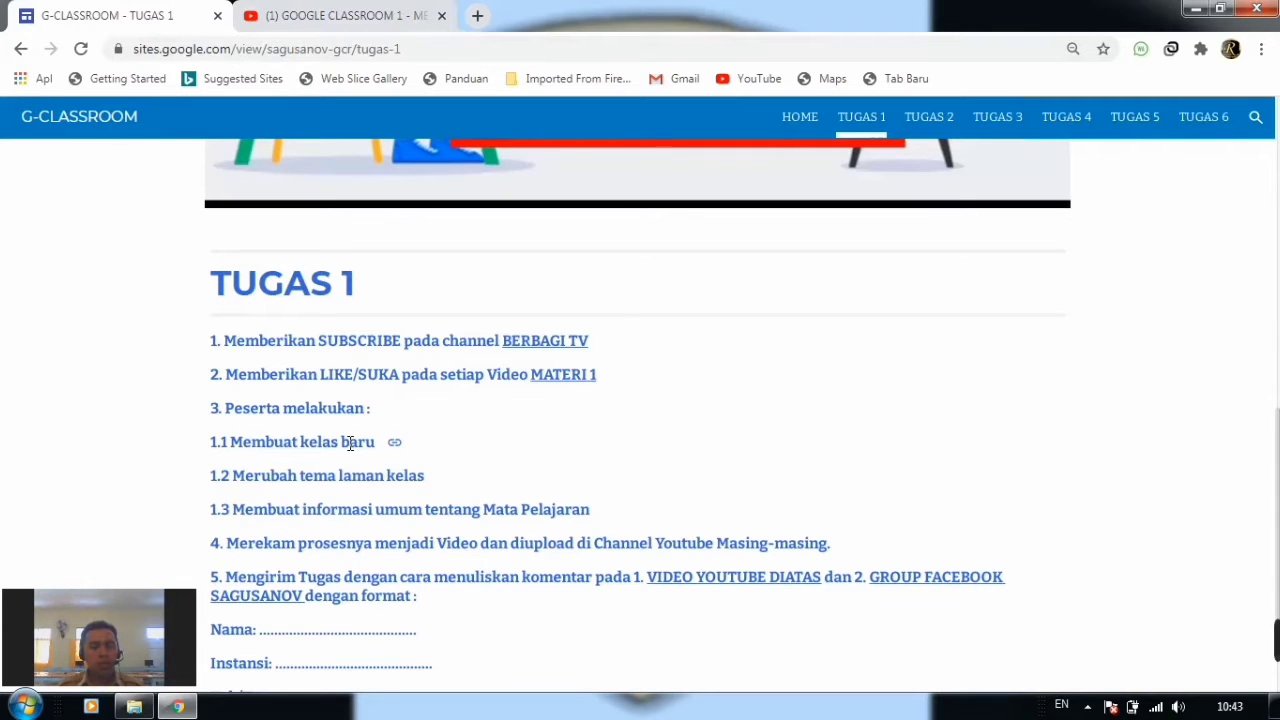
Open classroom.google.com in a new browser tab.
click(479, 17)
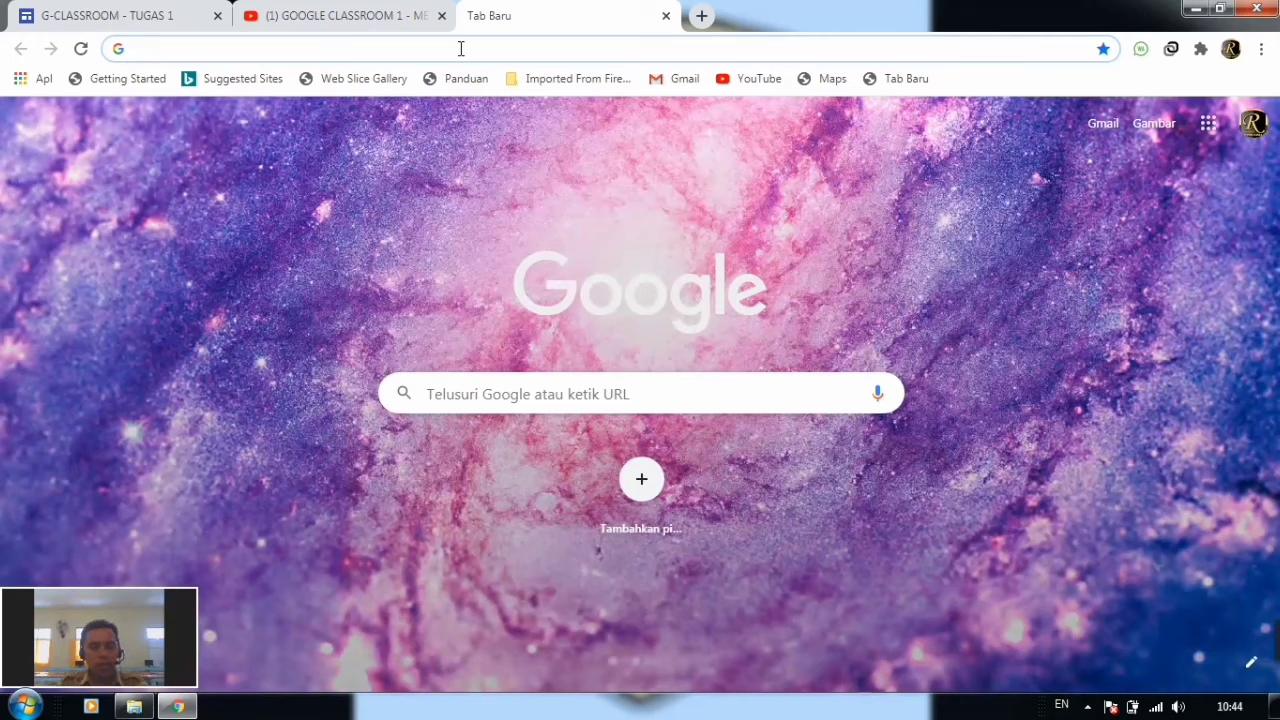
text(CL)
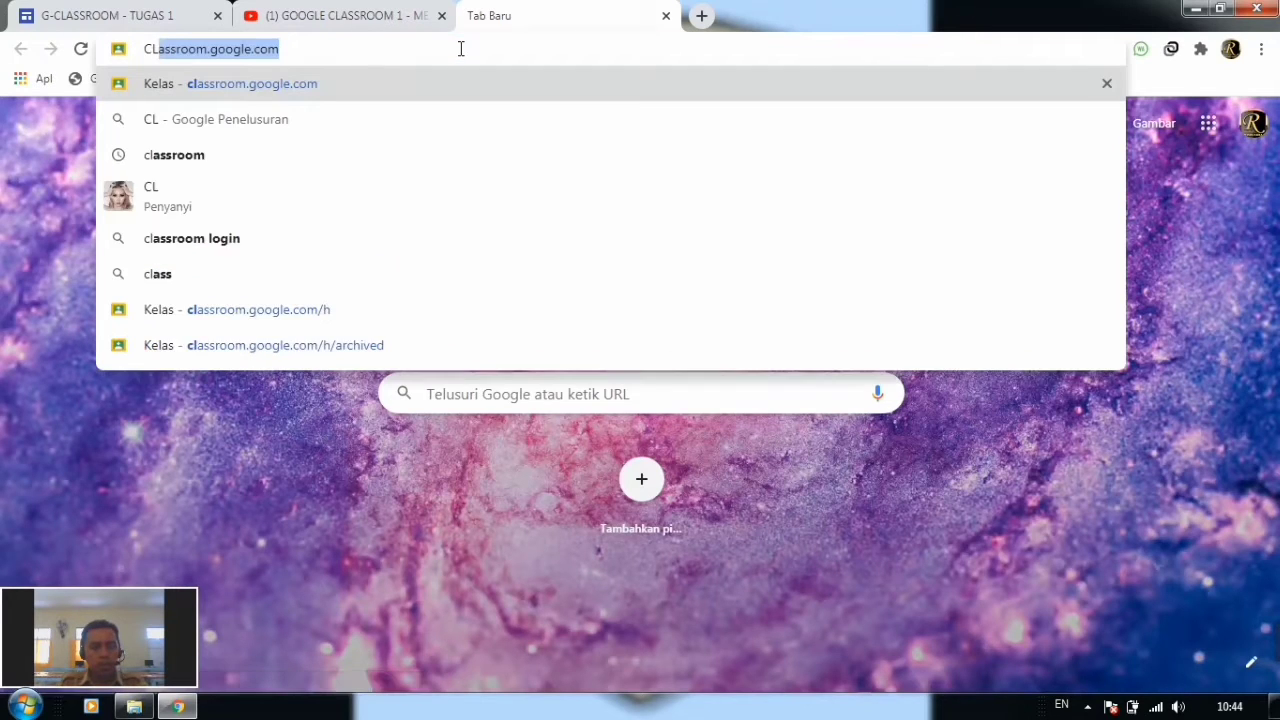
text(ASS)
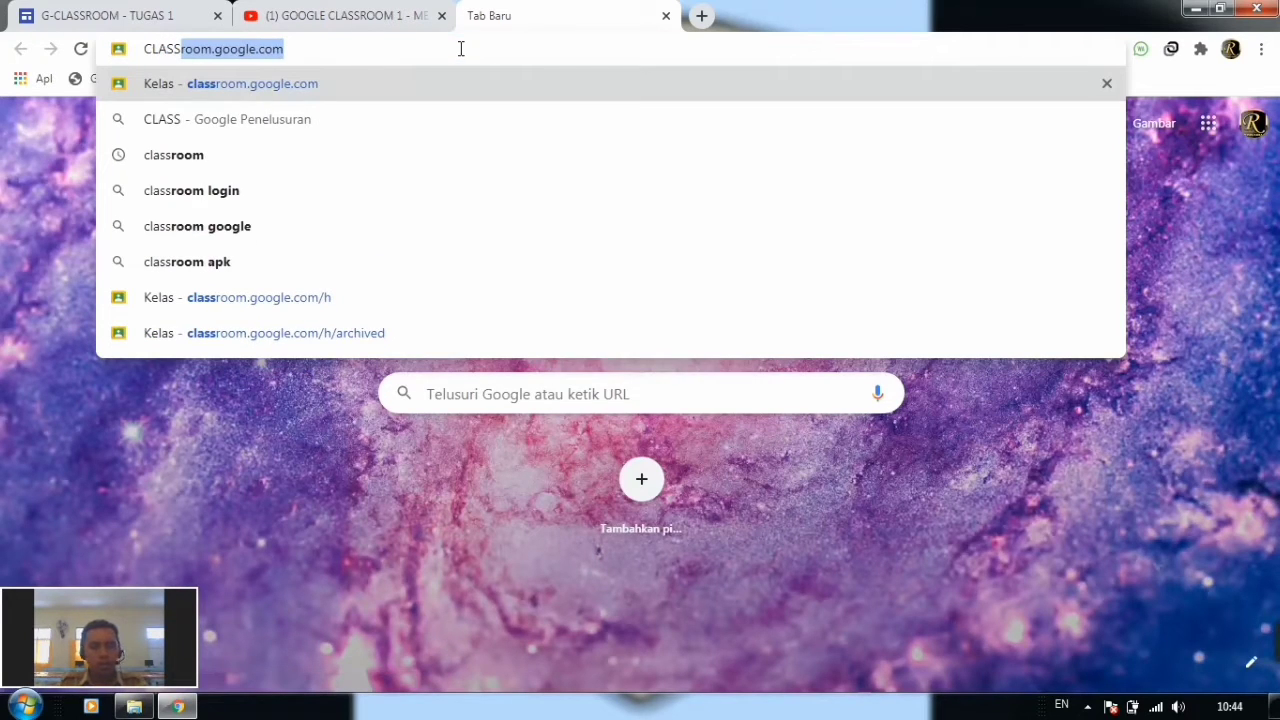
text(room)
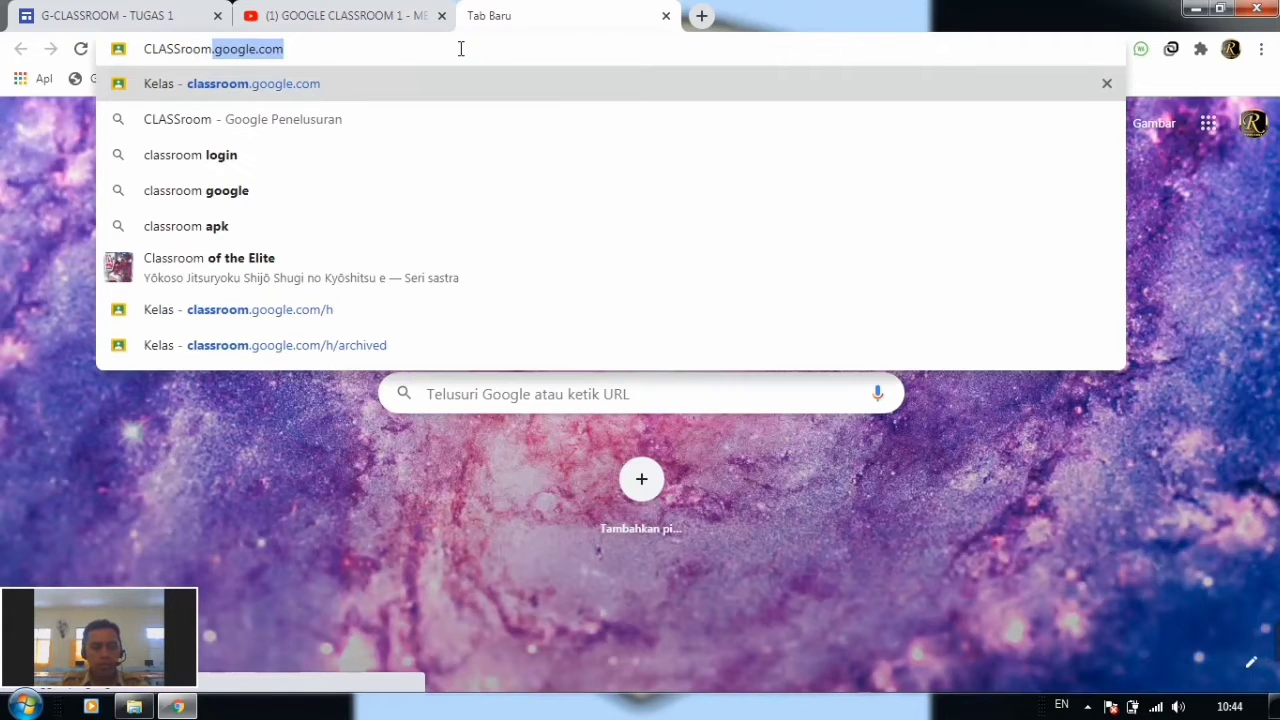
text(.goo)
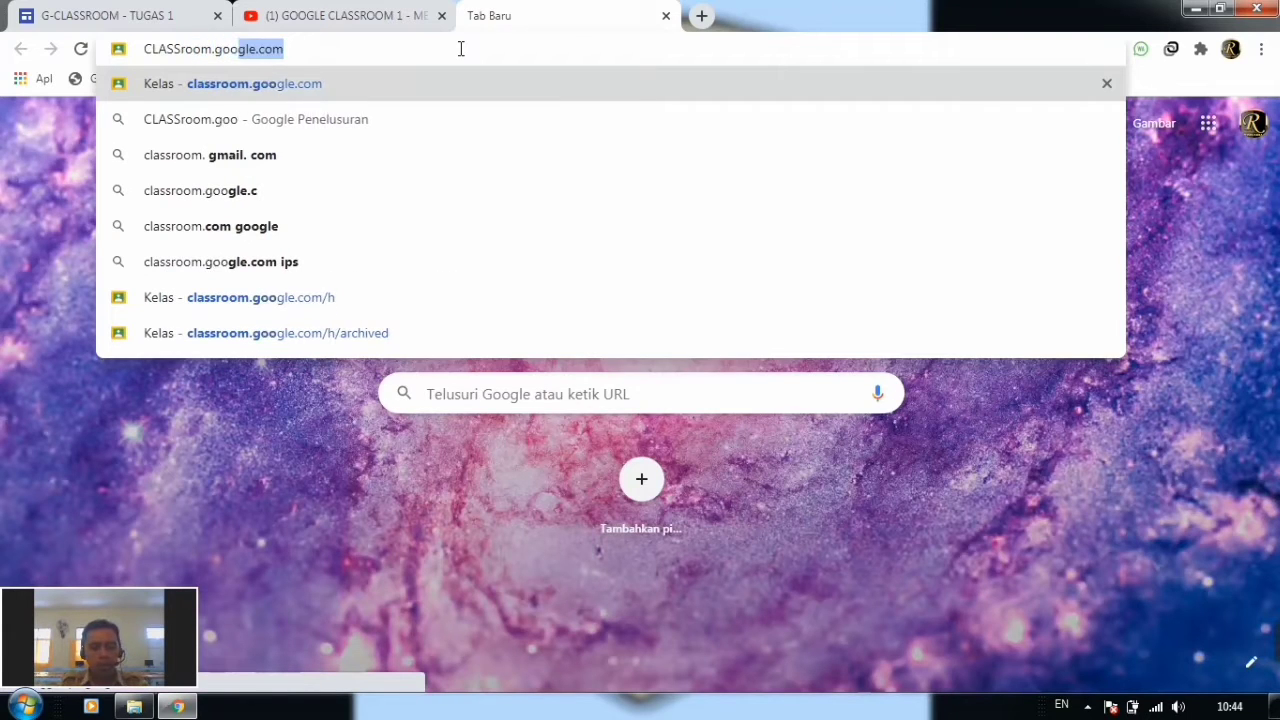
text(gle.com)
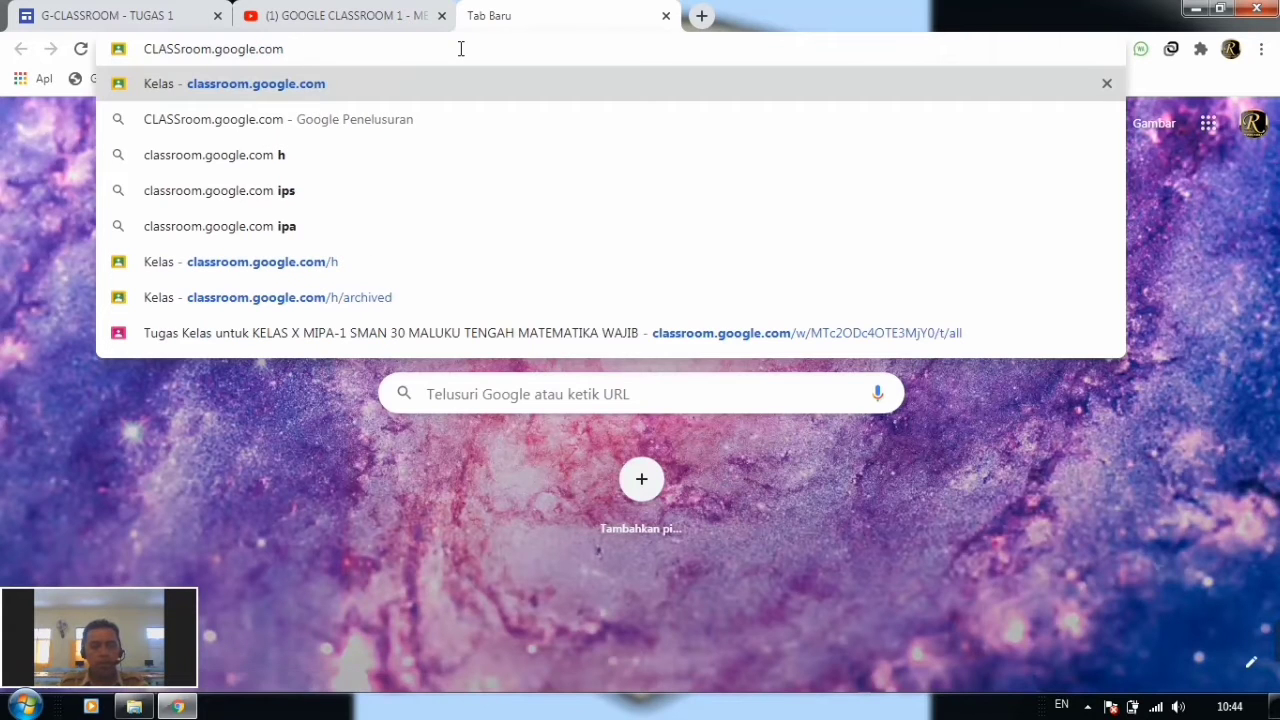
key(Return)
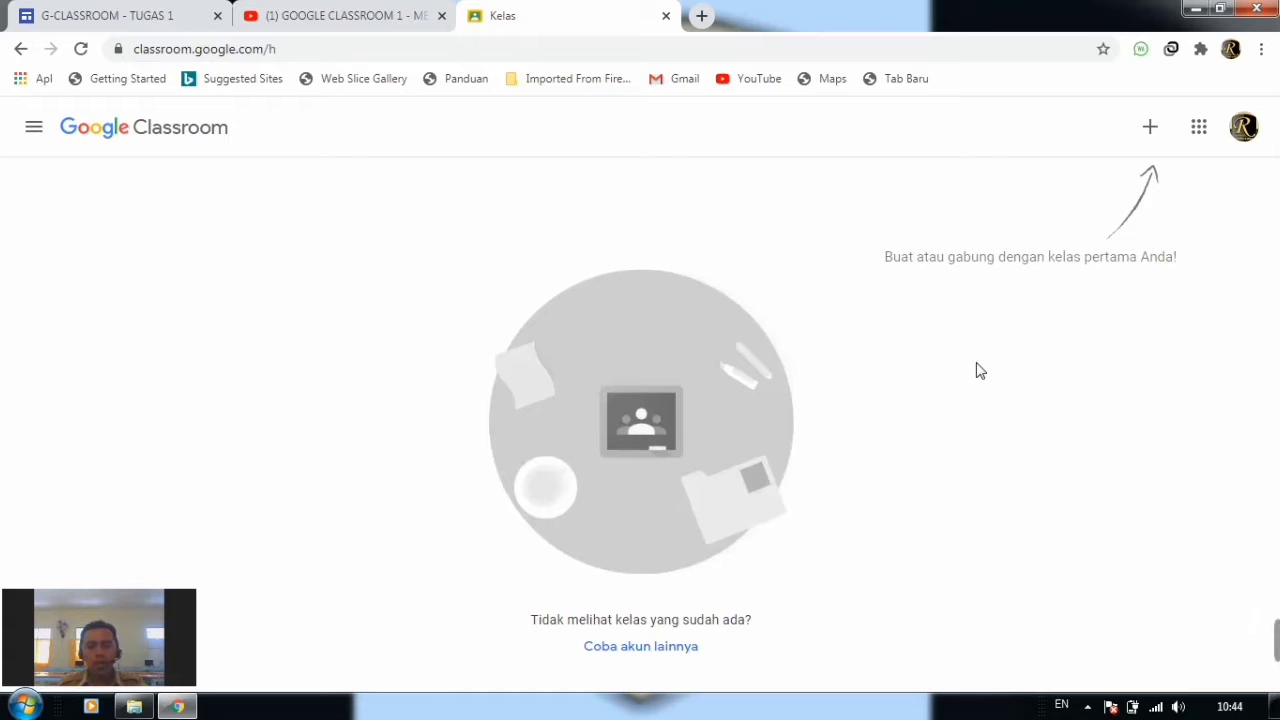
Start creating a new class and accept the notice about using Classroom at a school with students.
click(1151, 130)
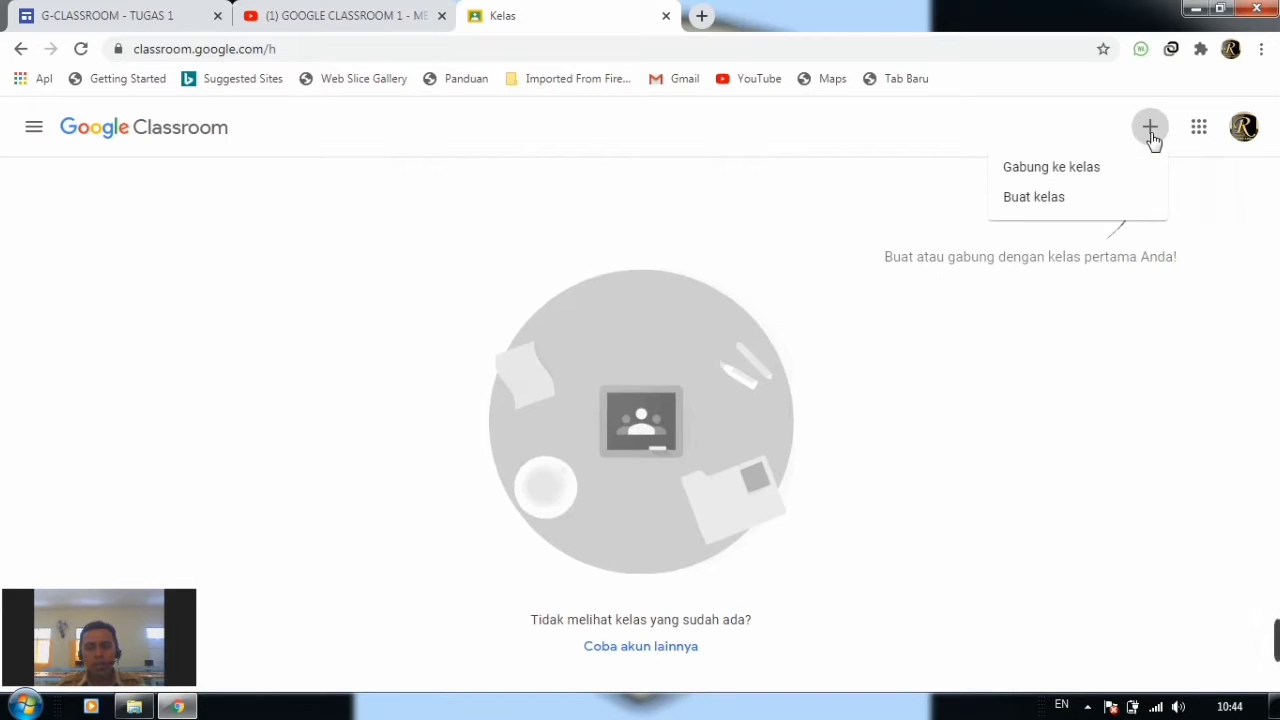
click(1073, 199)
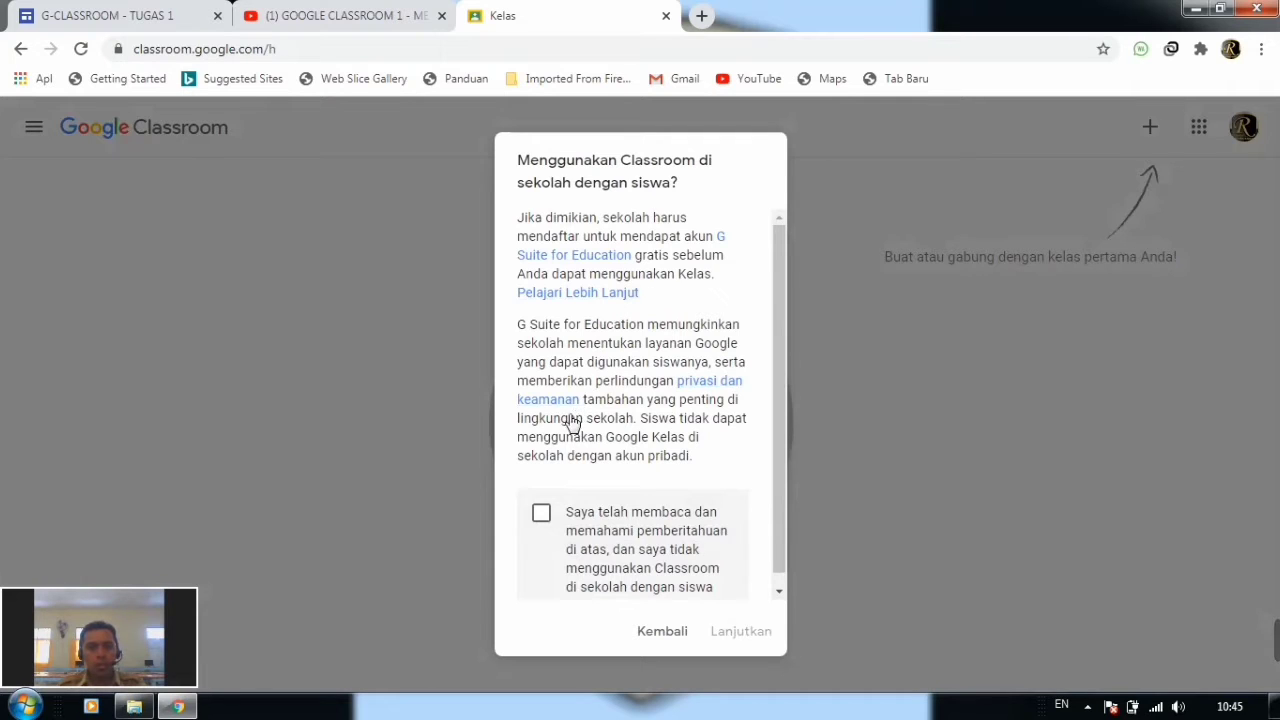
click(542, 514)
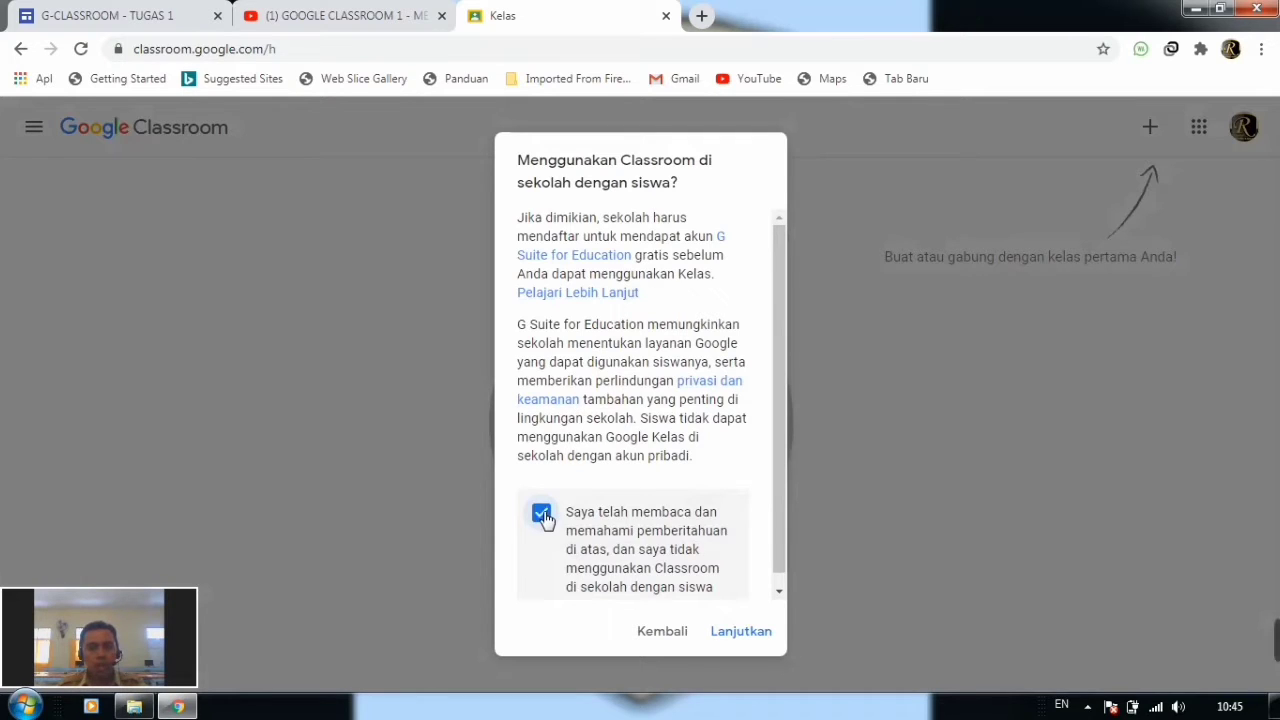
click(740, 634)
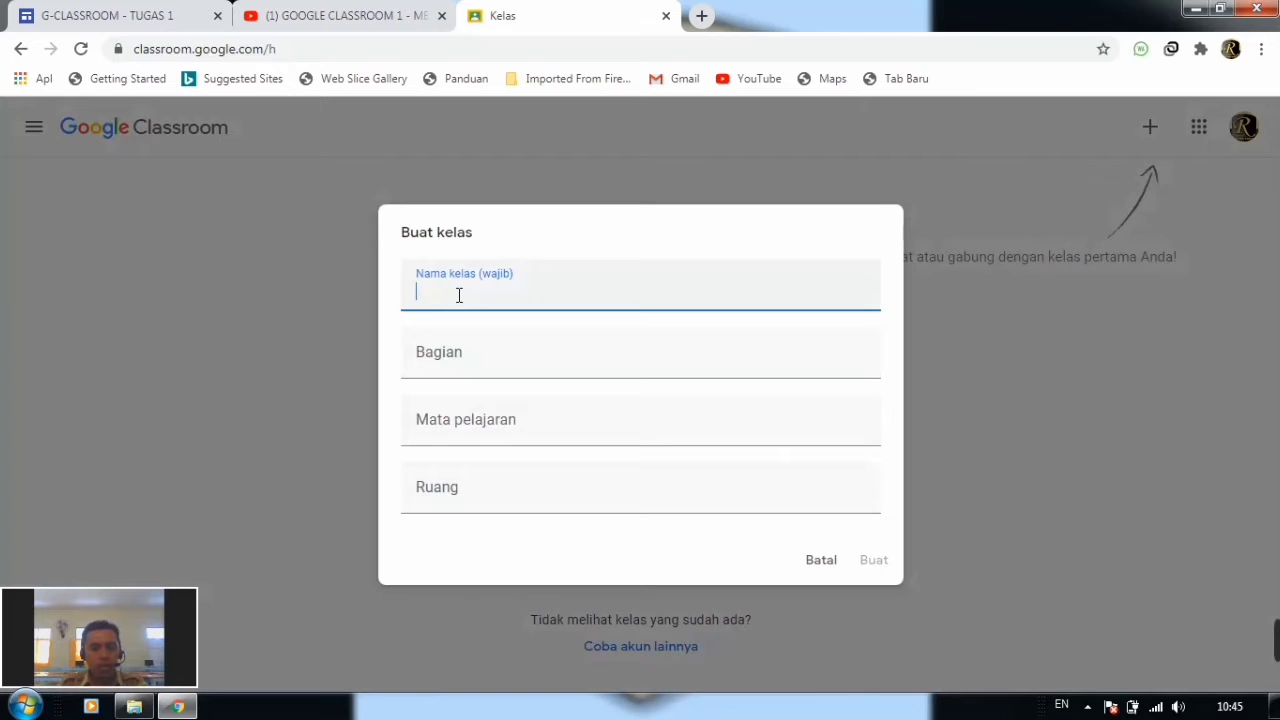
Enter KELAS X MIPA-1 SMAN 30 MALUKU TENGAH as the name of the new class.
text(KELAS)
text(X MIPA)
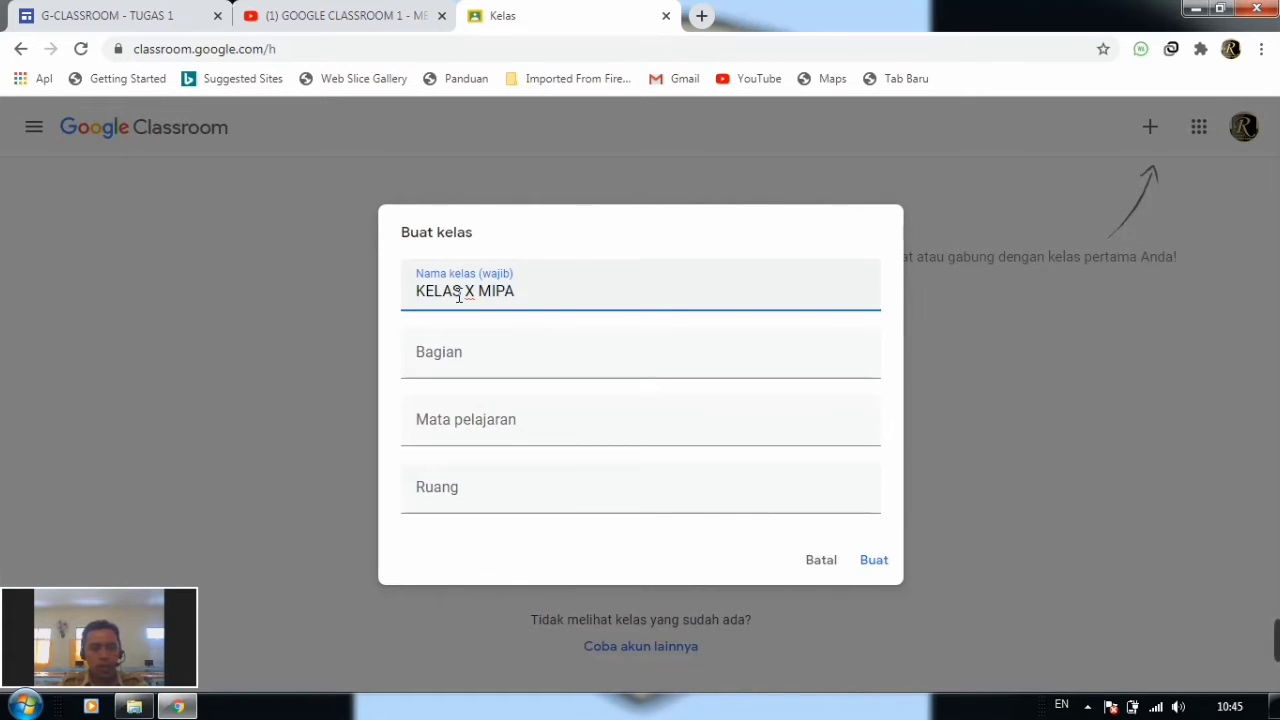
text(-1 SMAN 30 MAL)
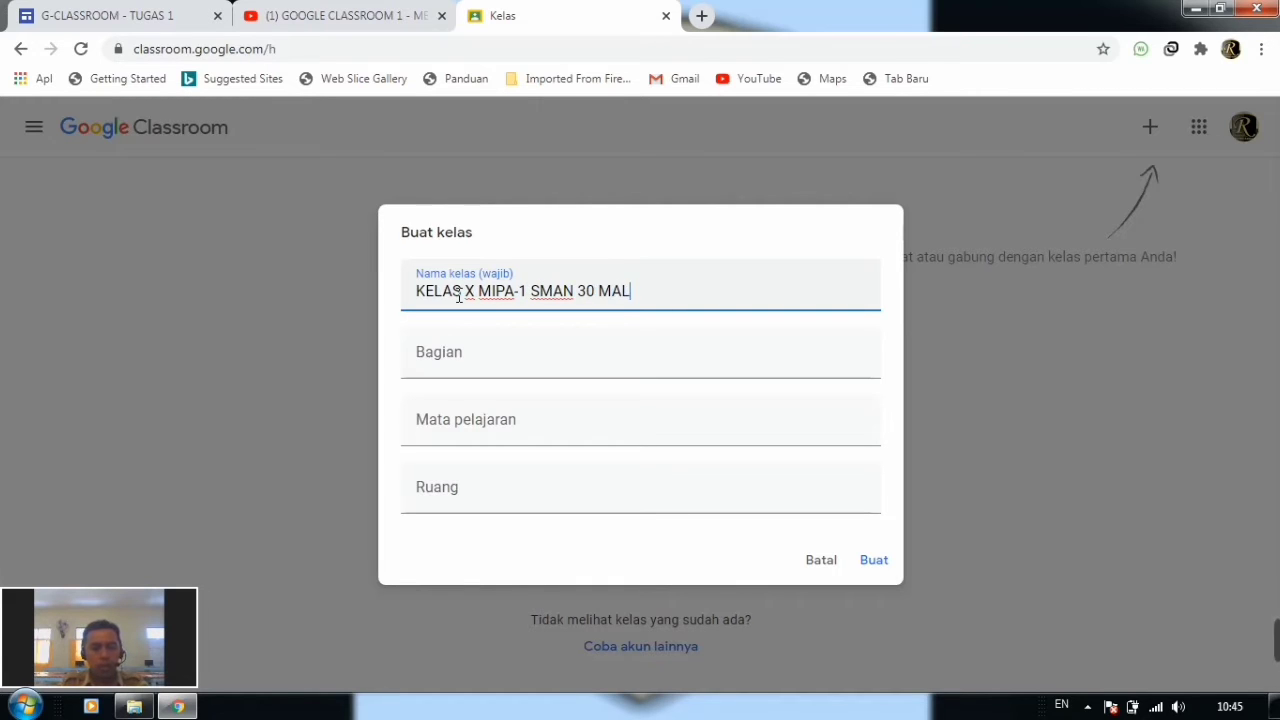
text(UKU TENGAH)
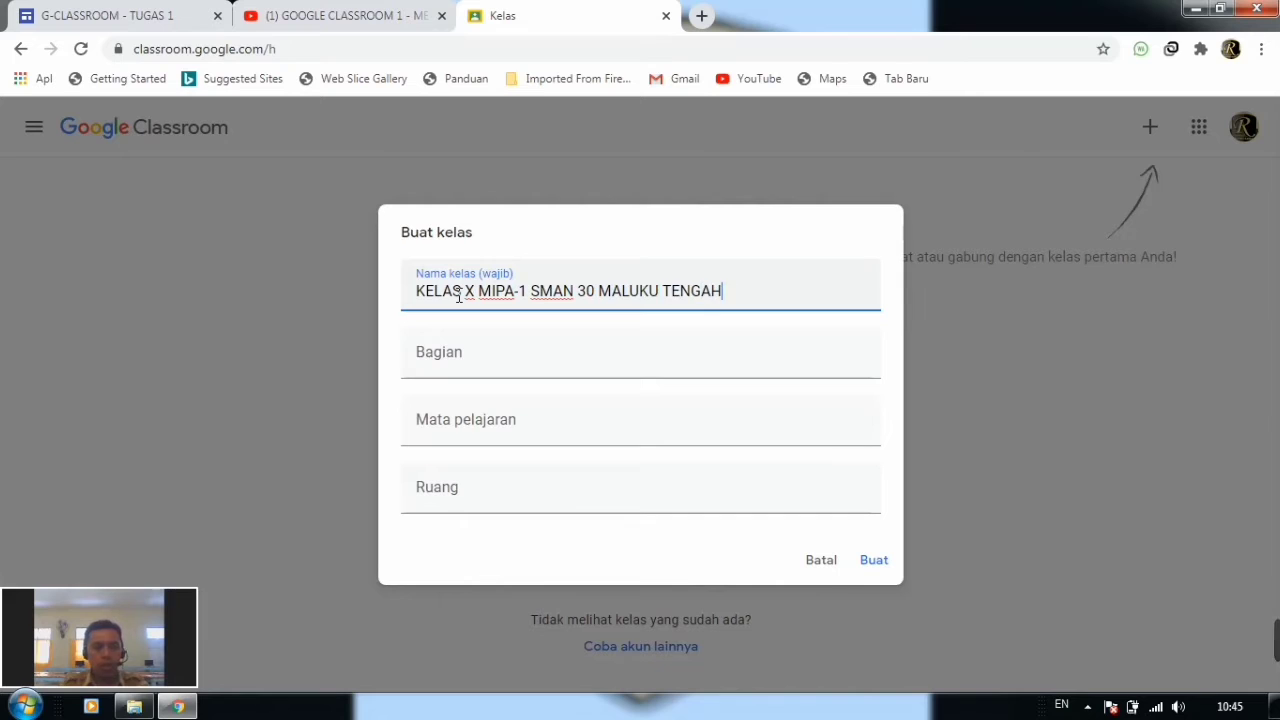
Set the class section (Bagian) to MATEMATIKA WAJIB and the subject (Mata pelajaran) to MATEMATIKA.
click(444, 364)
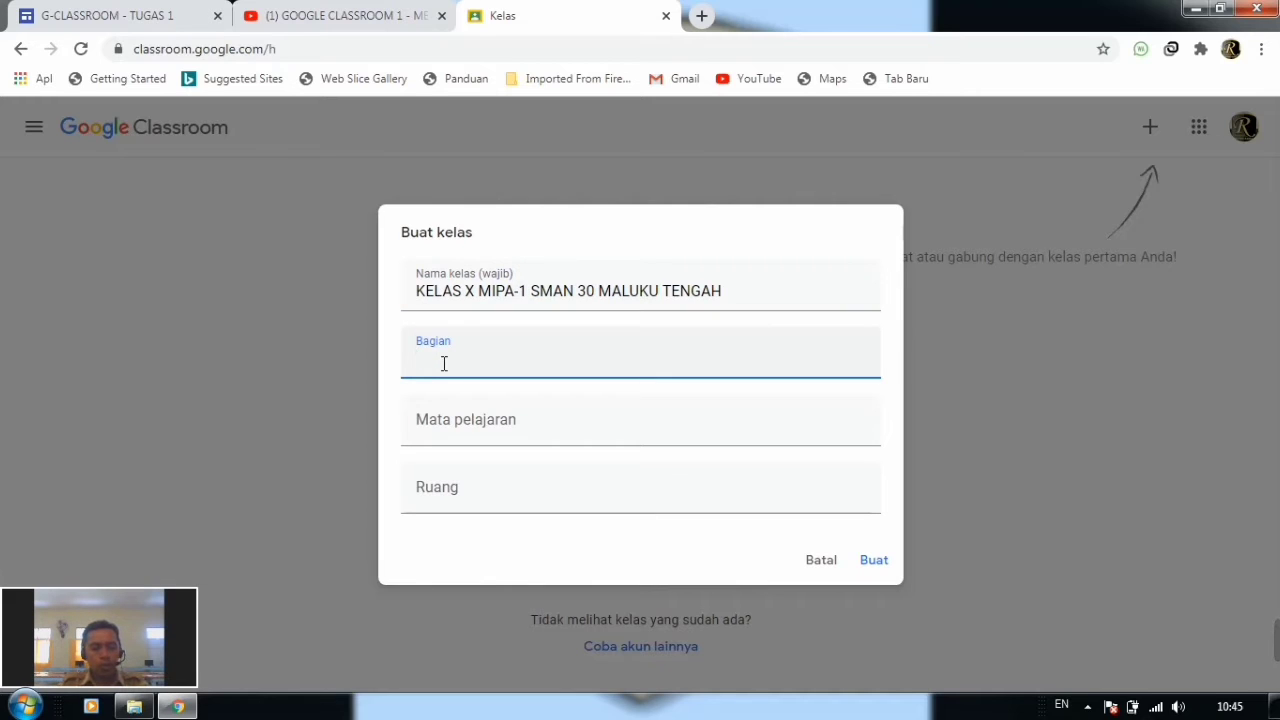
text(MATE)
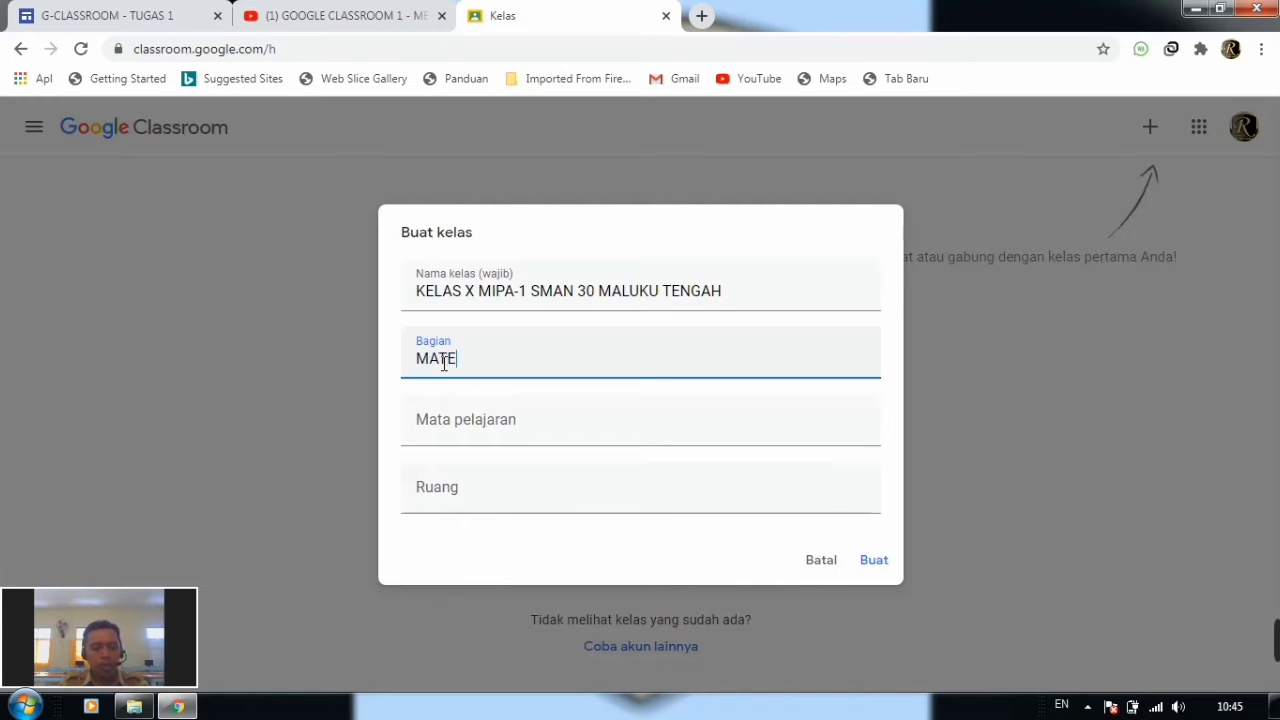
text(MATIKA WAJIB)
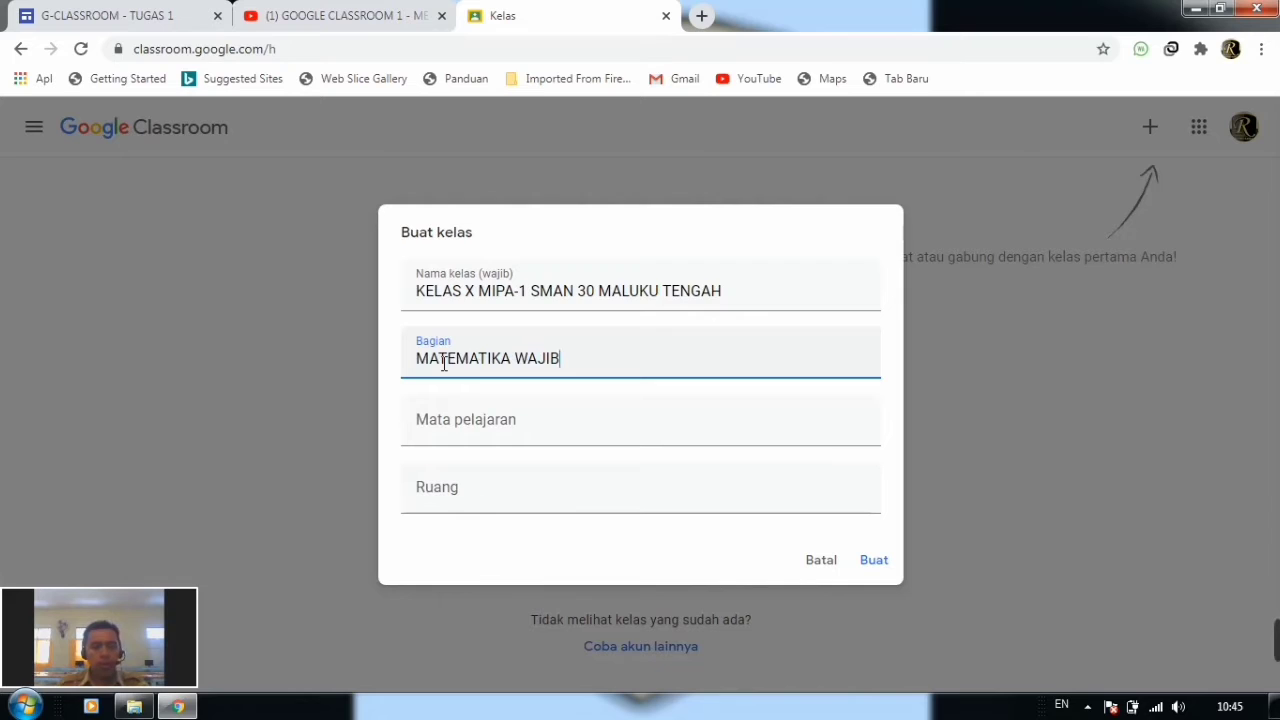
click(431, 437)
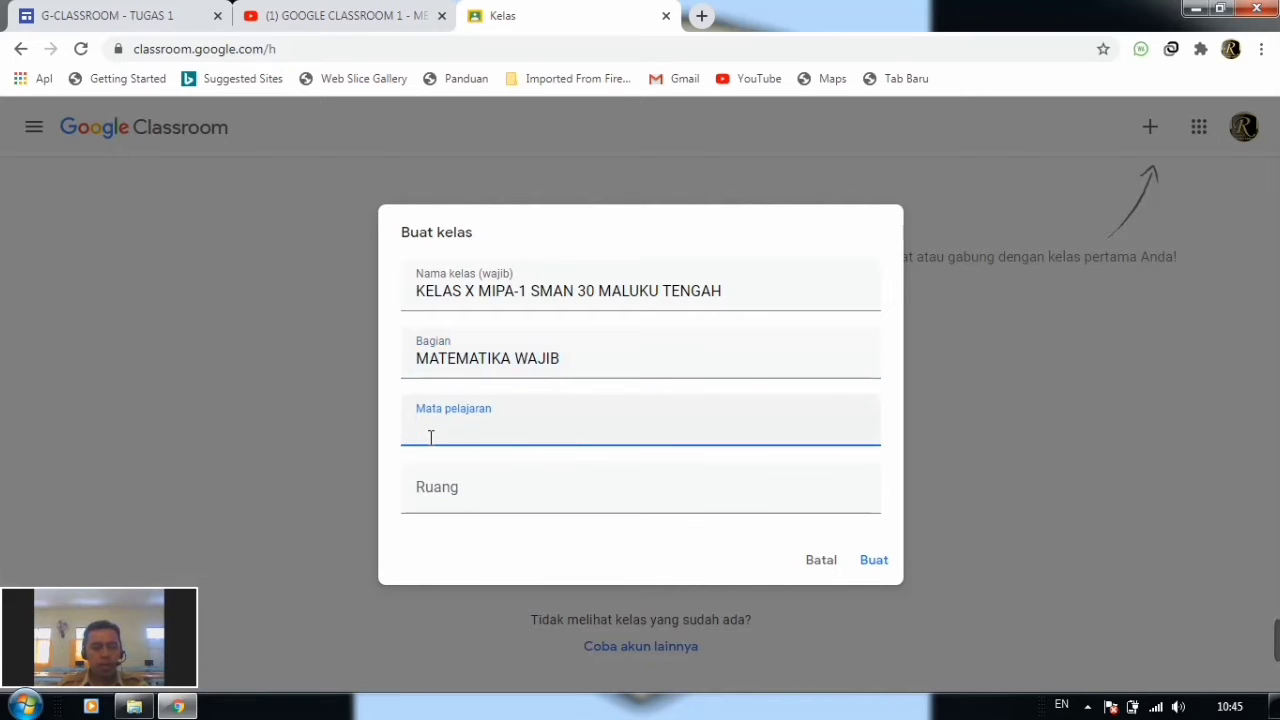
text(MATE)
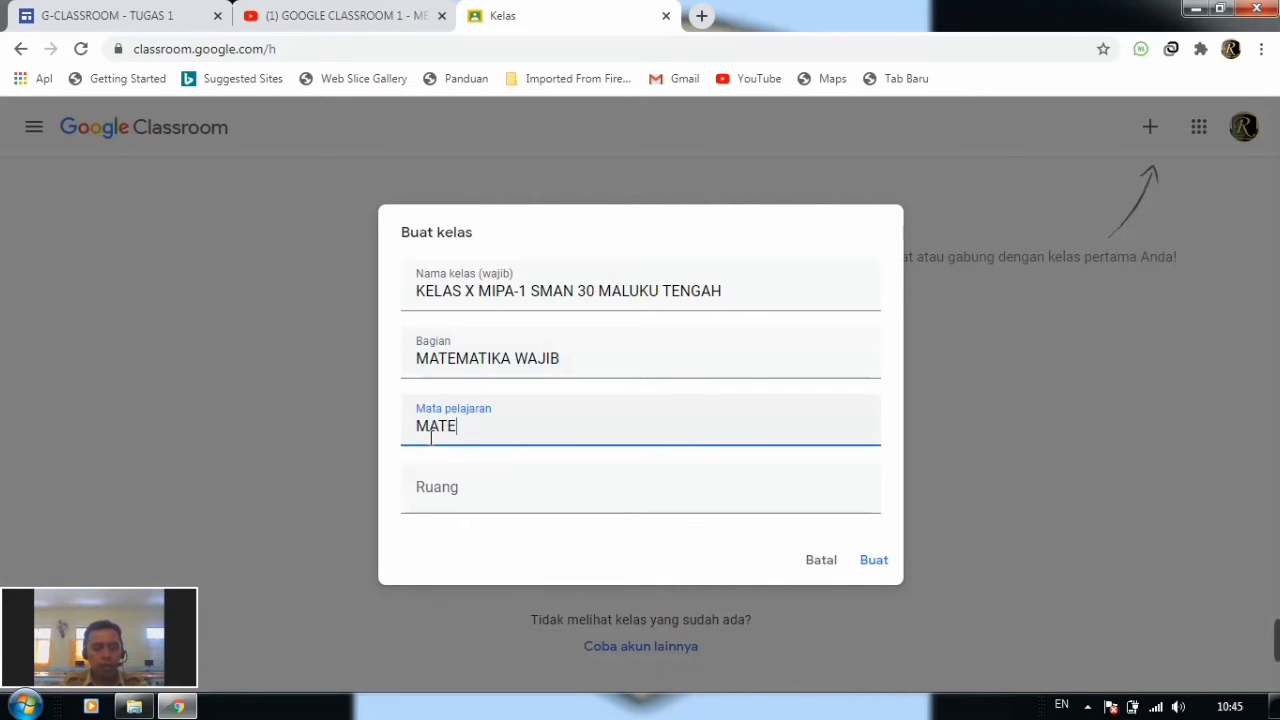
text(MATIKA)
Set the room (Ruang) to 1 and create the class.
click(425, 493)
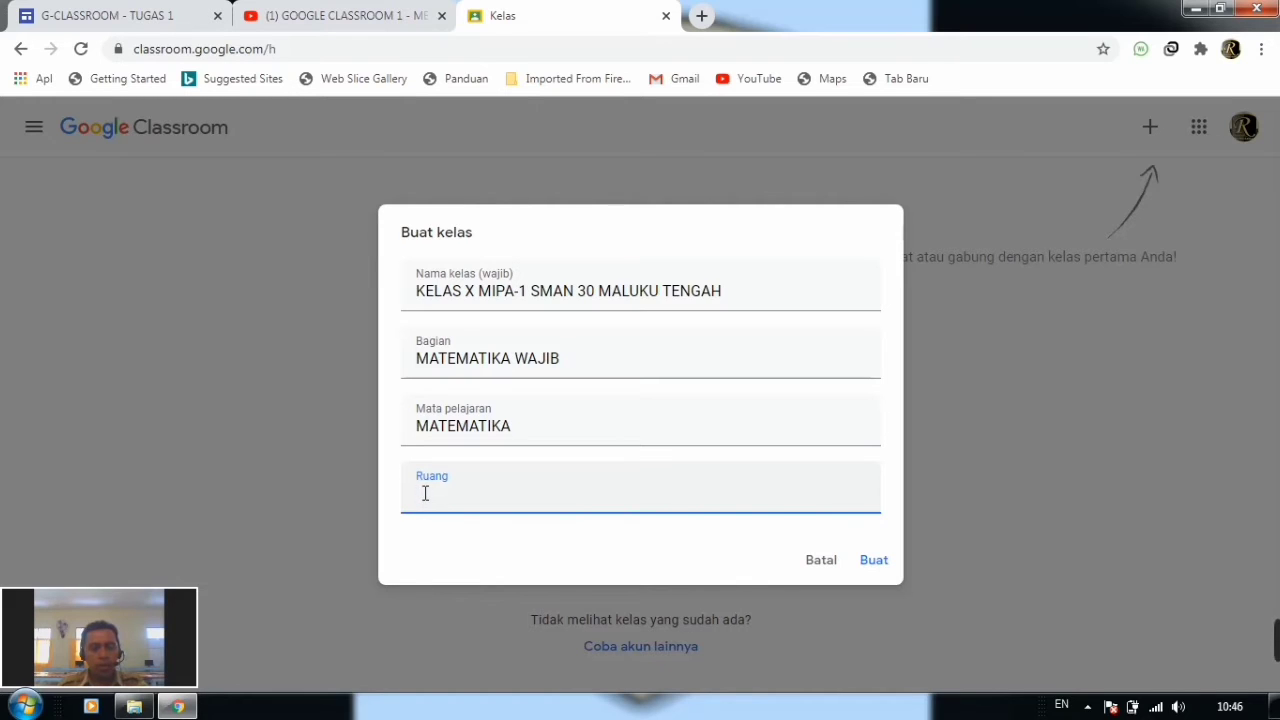
text(1)
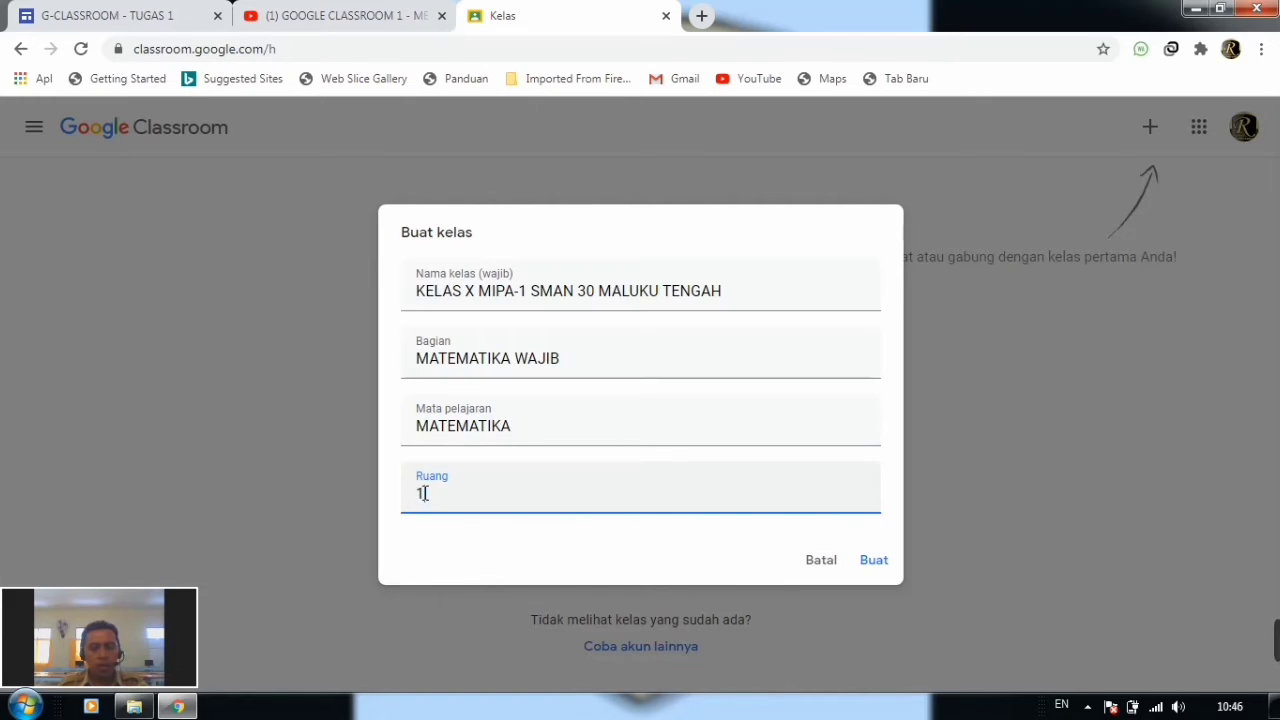
click(873, 568)
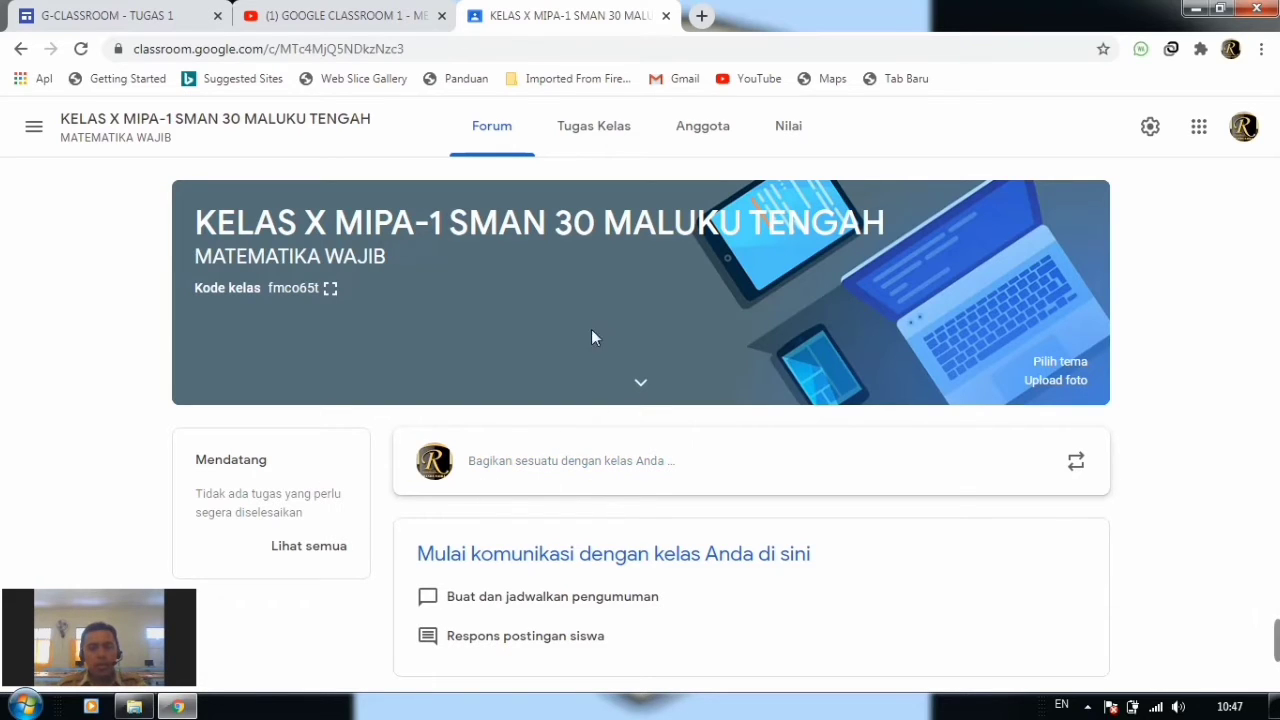
Look through the new class's Tugas Kelas page with its creation options, the Anggota and Nilai pages, and return to the Forum.
click(572, 145)
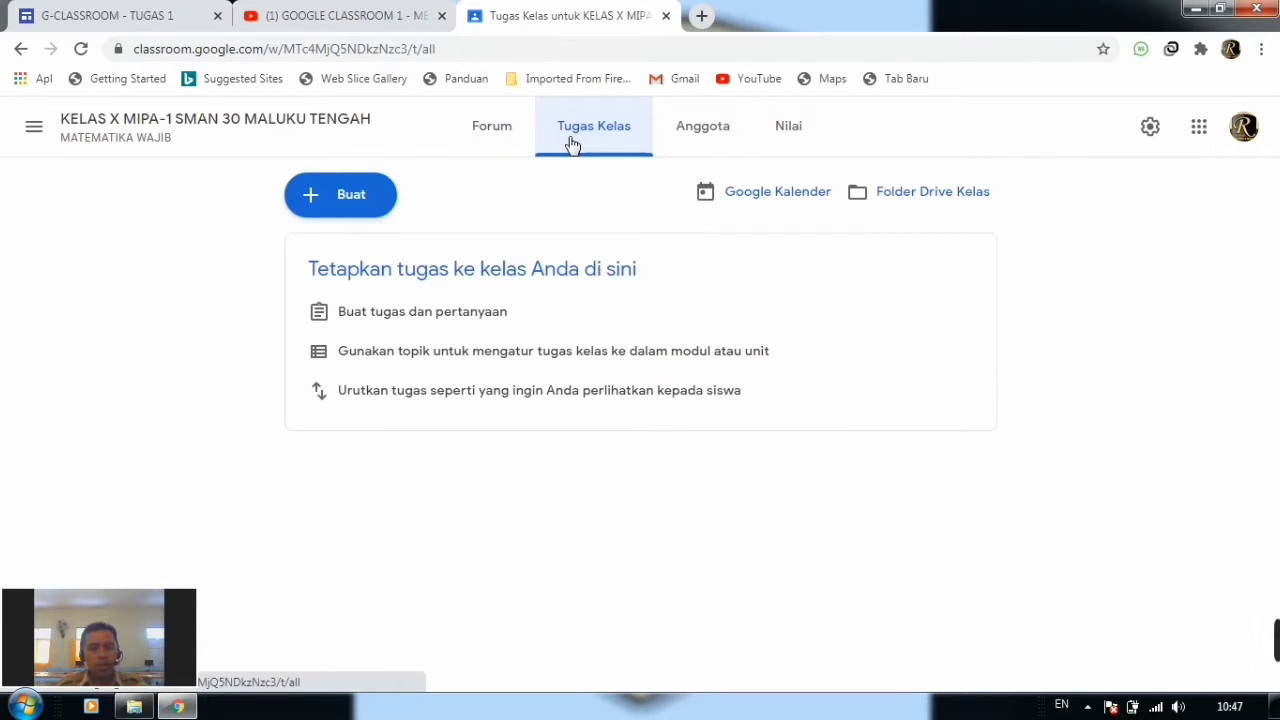
click(352, 203)
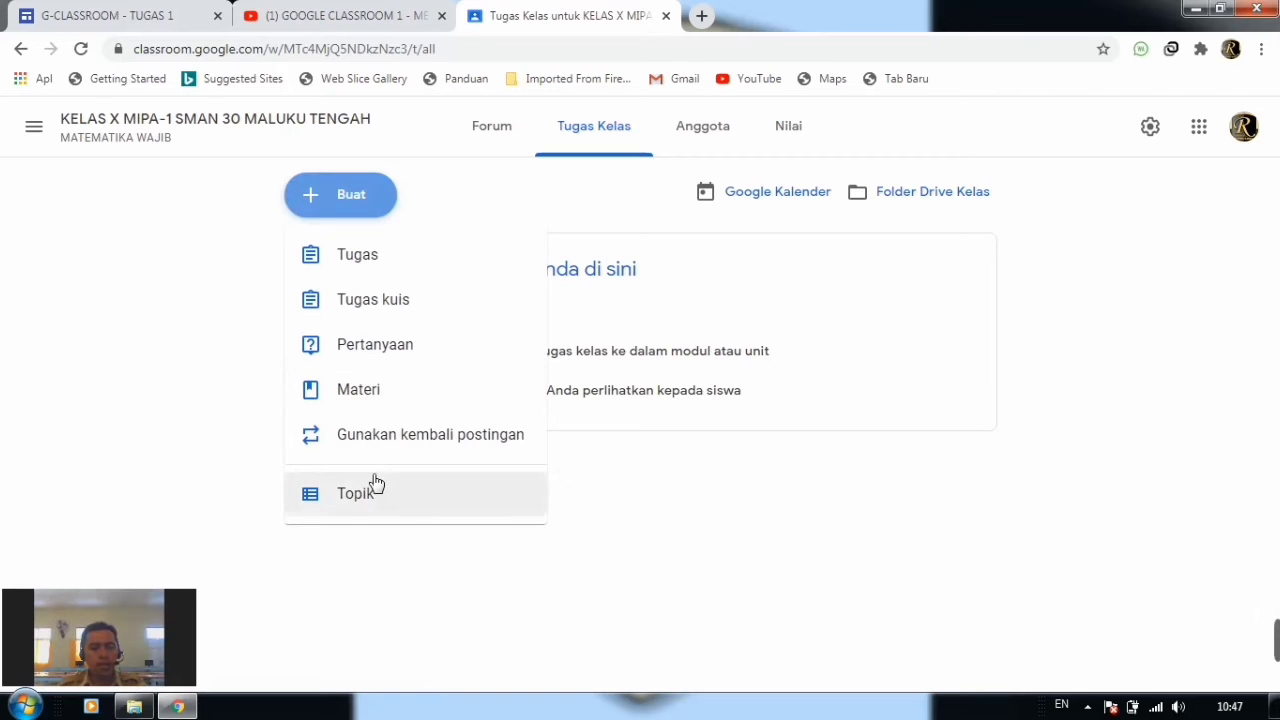
click(685, 140)
click(685, 140)
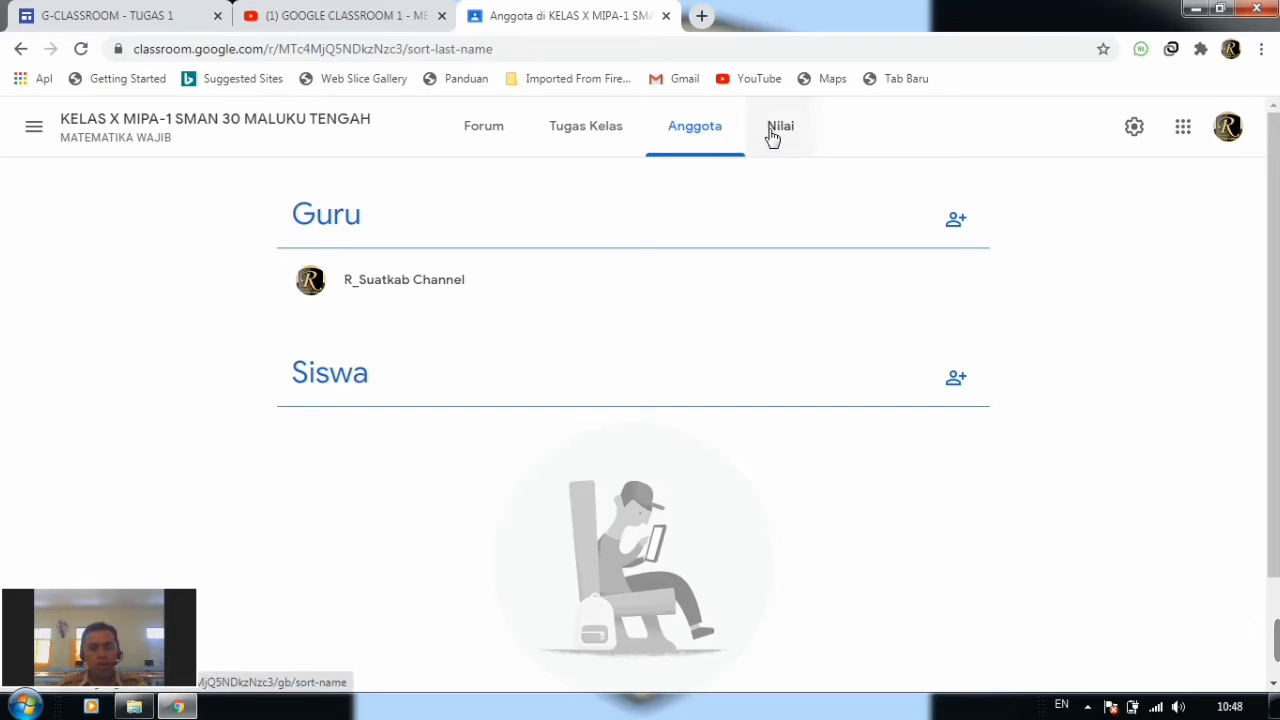
click(772, 135)
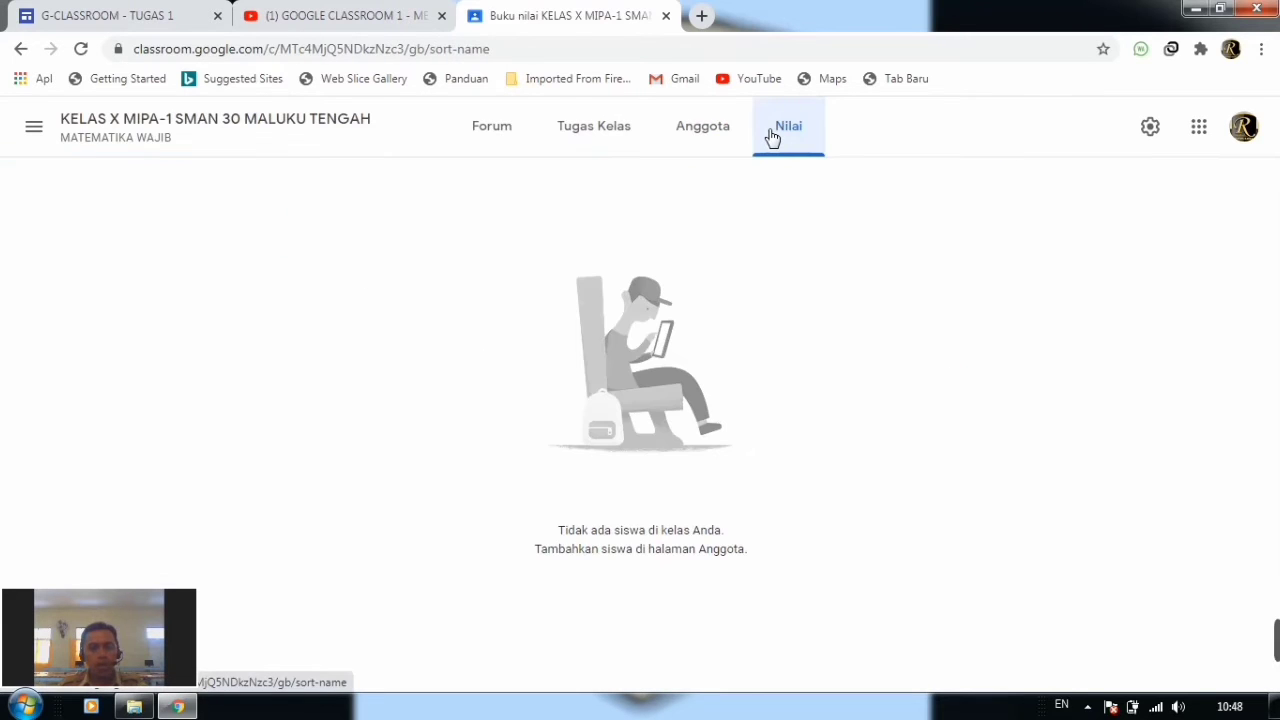
click(488, 147)
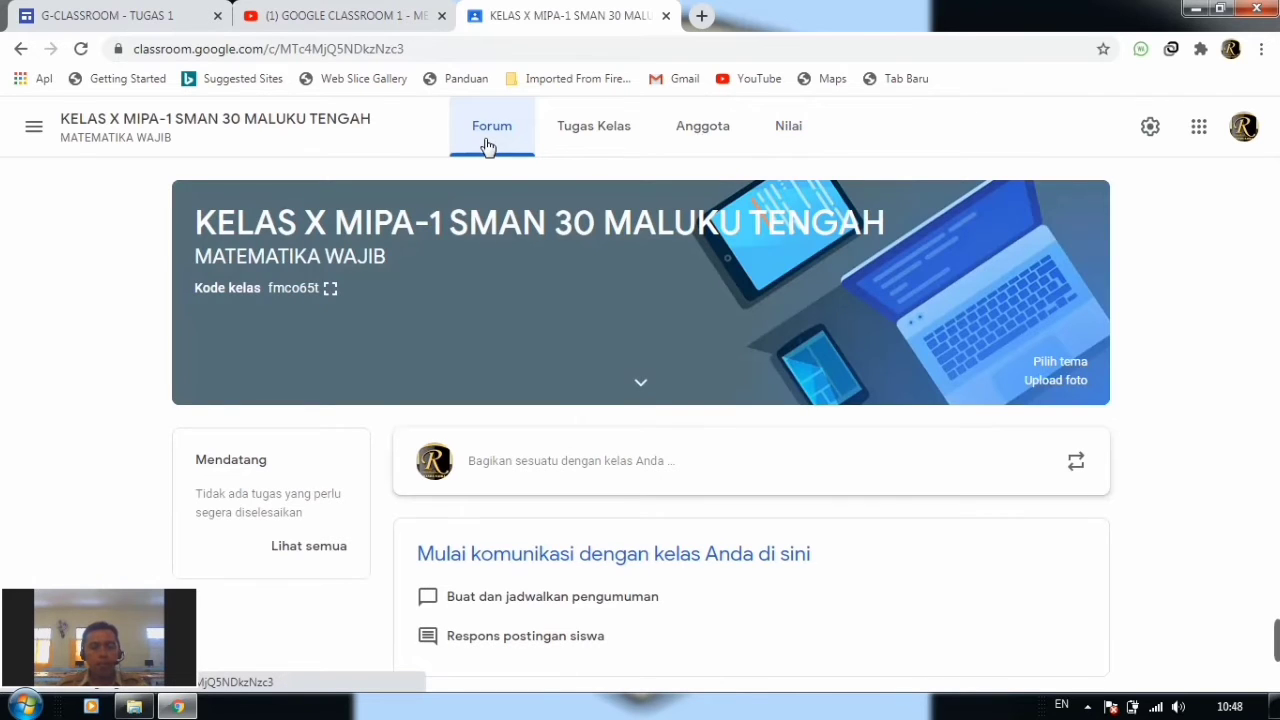
Check the TUGAS 1 task list and change the class theme to the red graph-tablet and calculator image from the Matematika & Sains gallery.
click(132, 20)
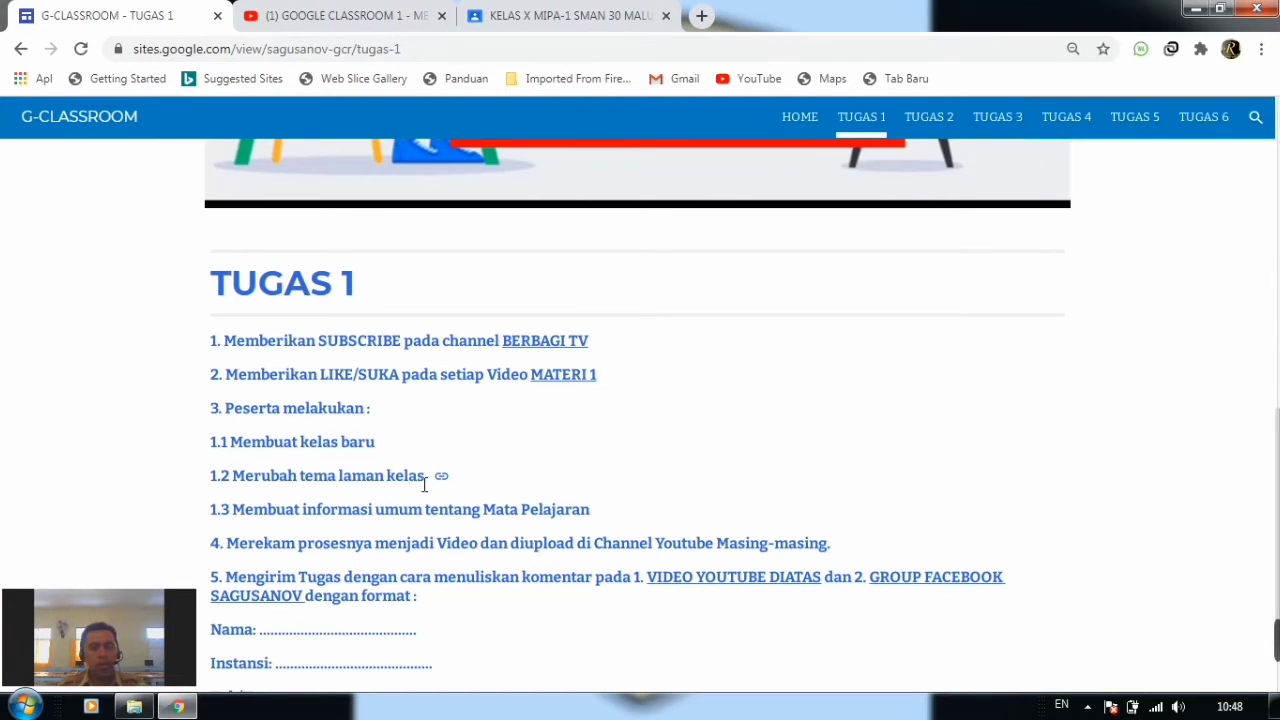
click(580, 12)
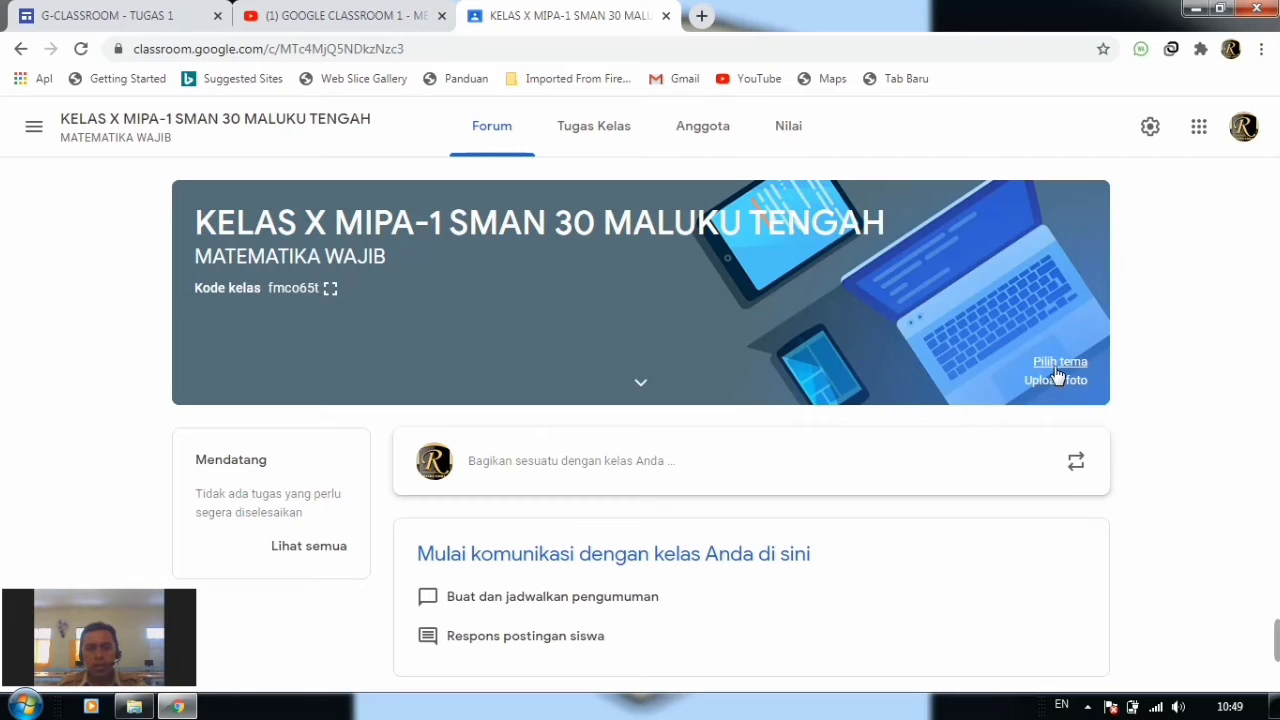
click(1057, 366)
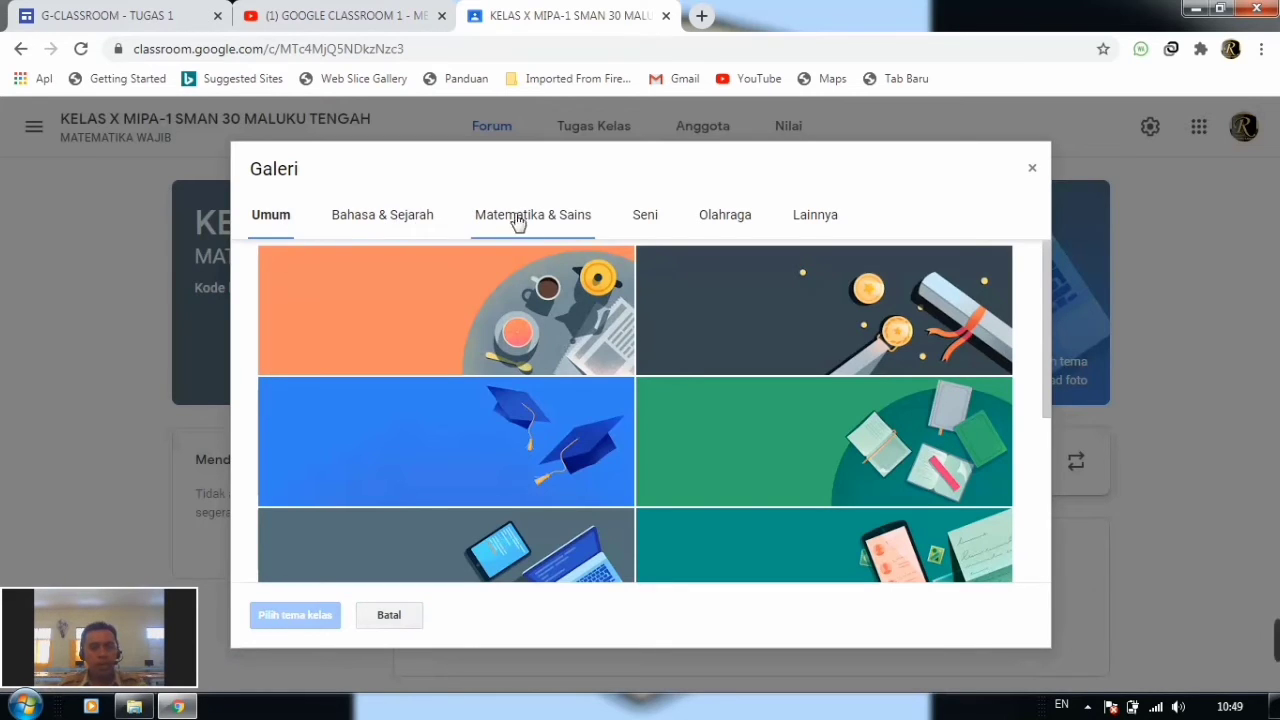
click(359, 224)
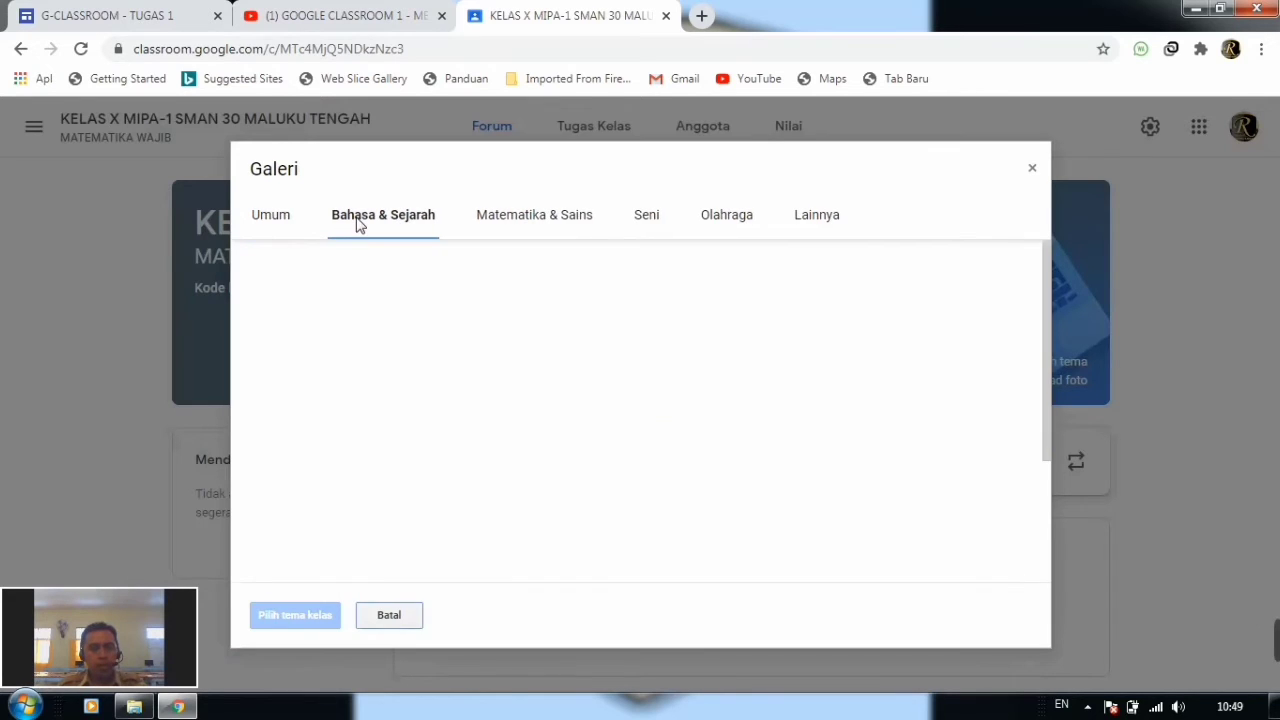
click(505, 226)
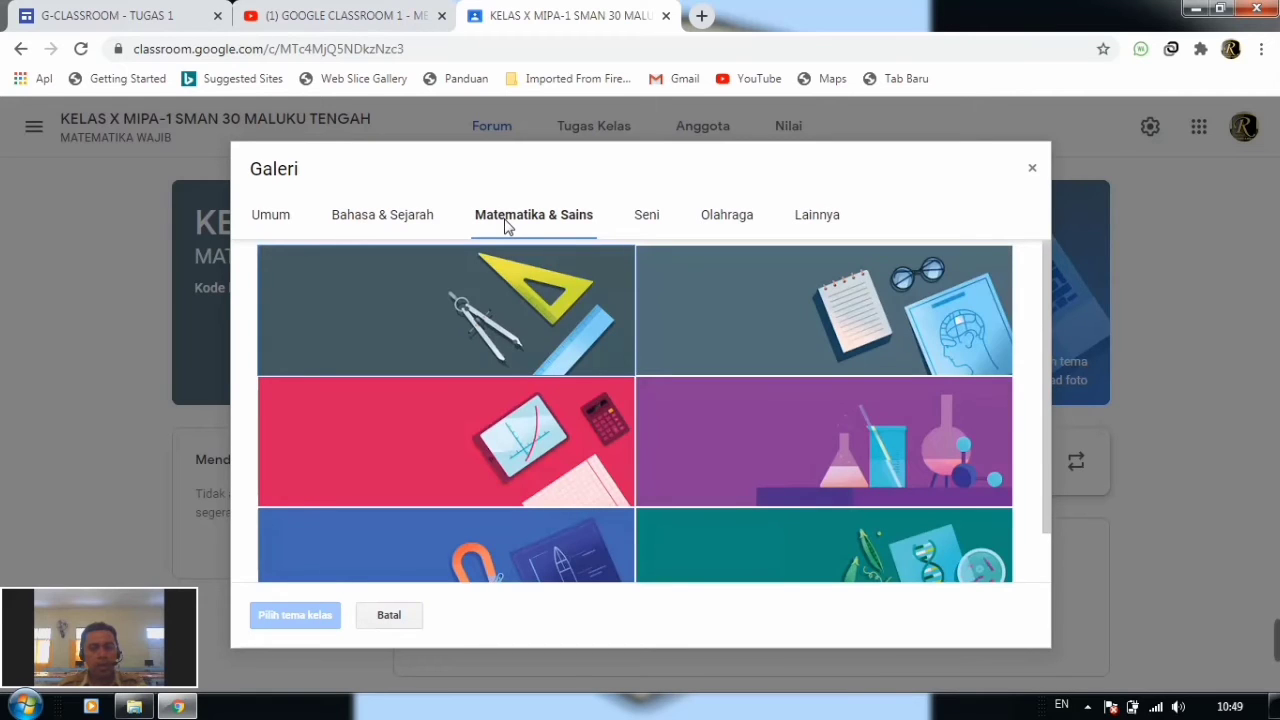
click(641, 224)
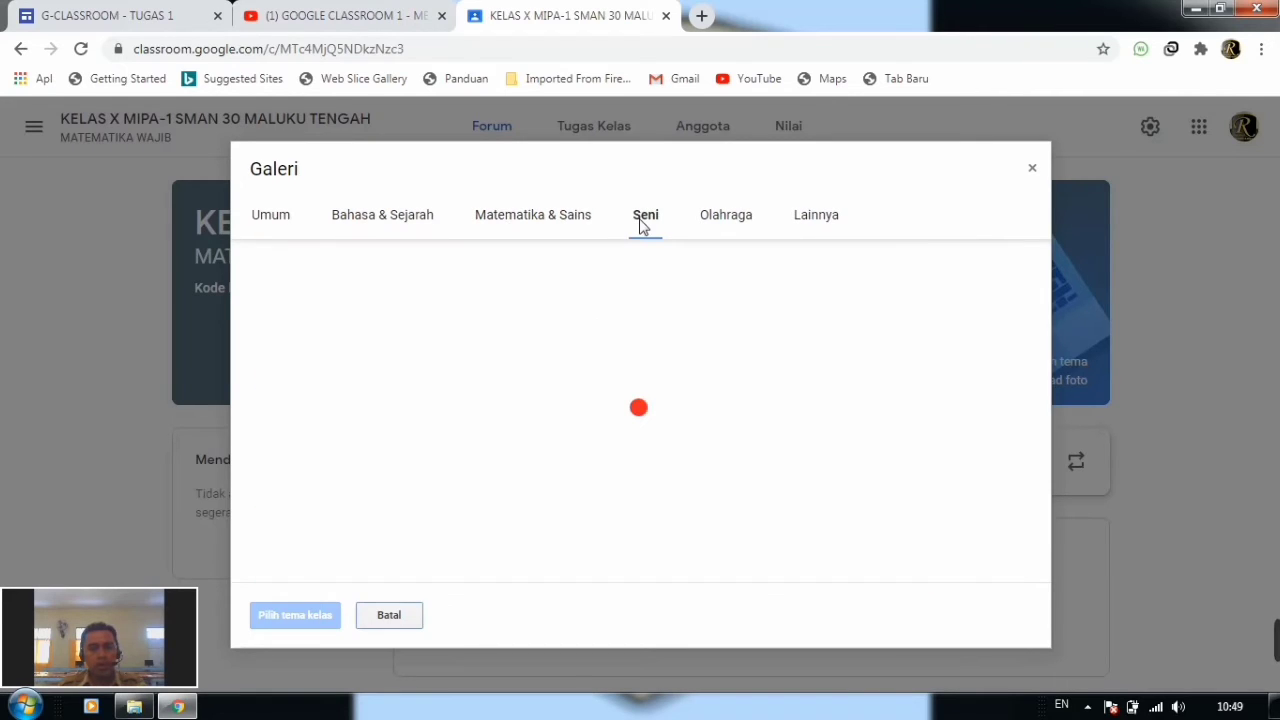
click(724, 226)
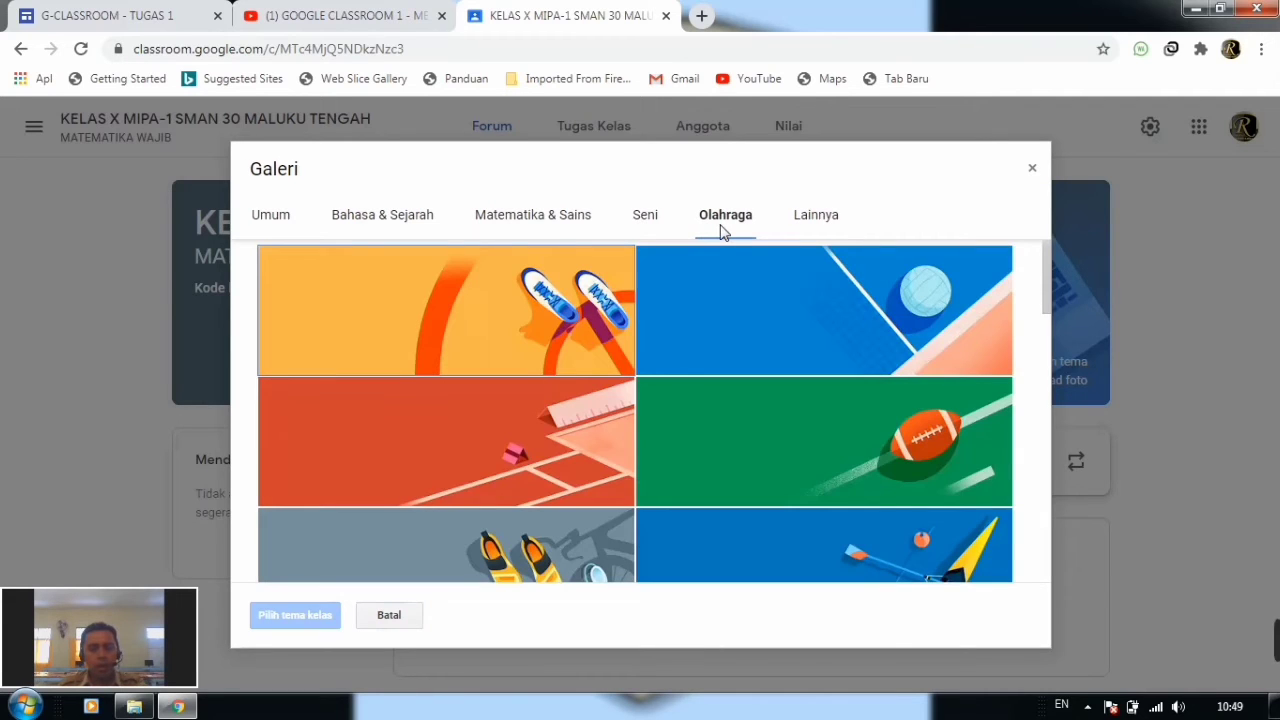
click(814, 218)
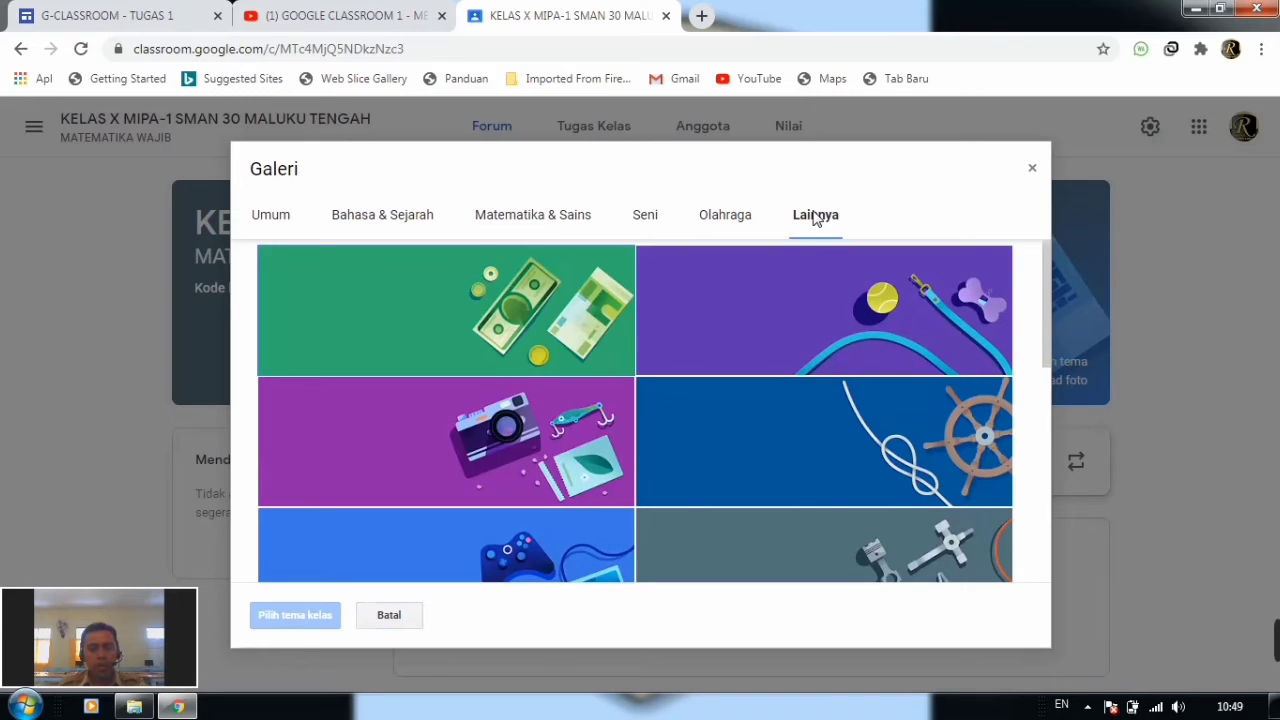
click(552, 230)
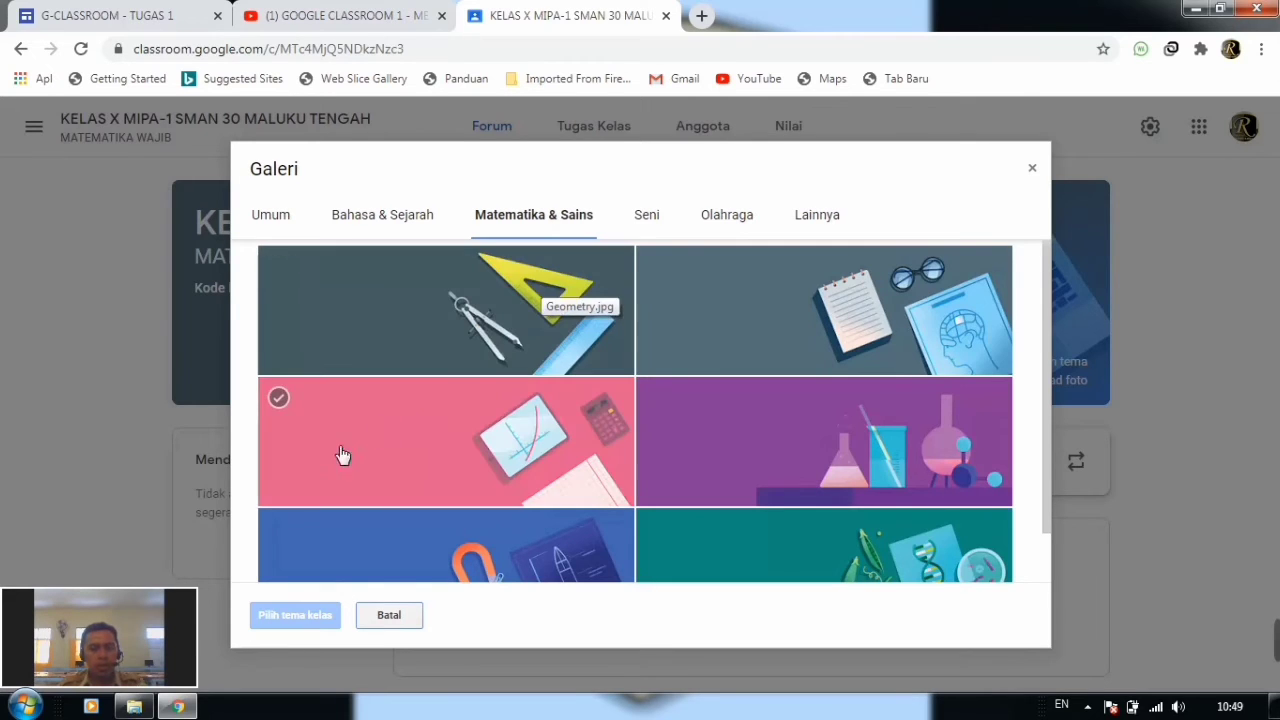
click(283, 404)
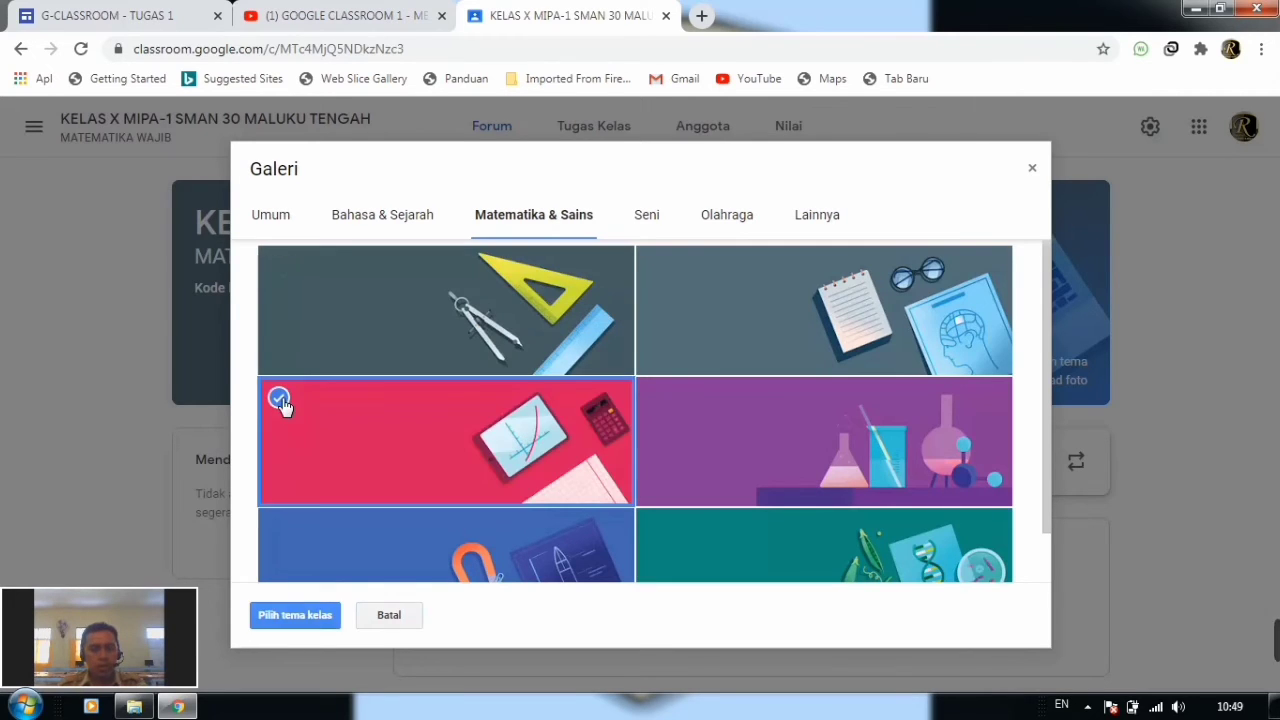
click(296, 615)
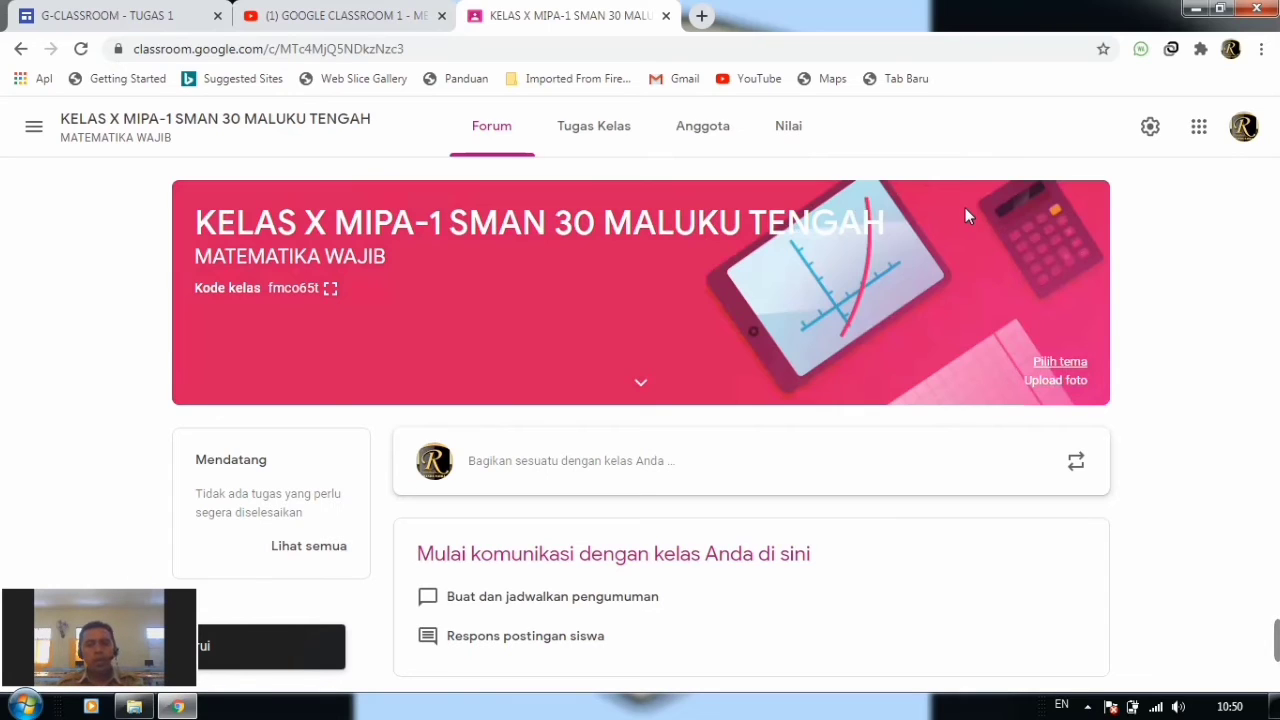
Recheck the TUGAS 1 page and begin a class announcement with "SELAMAT BERGABUNG PADA CLASSROOM X MIPA-1 MATEMATIKA WAJIB.".
click(125, 12)
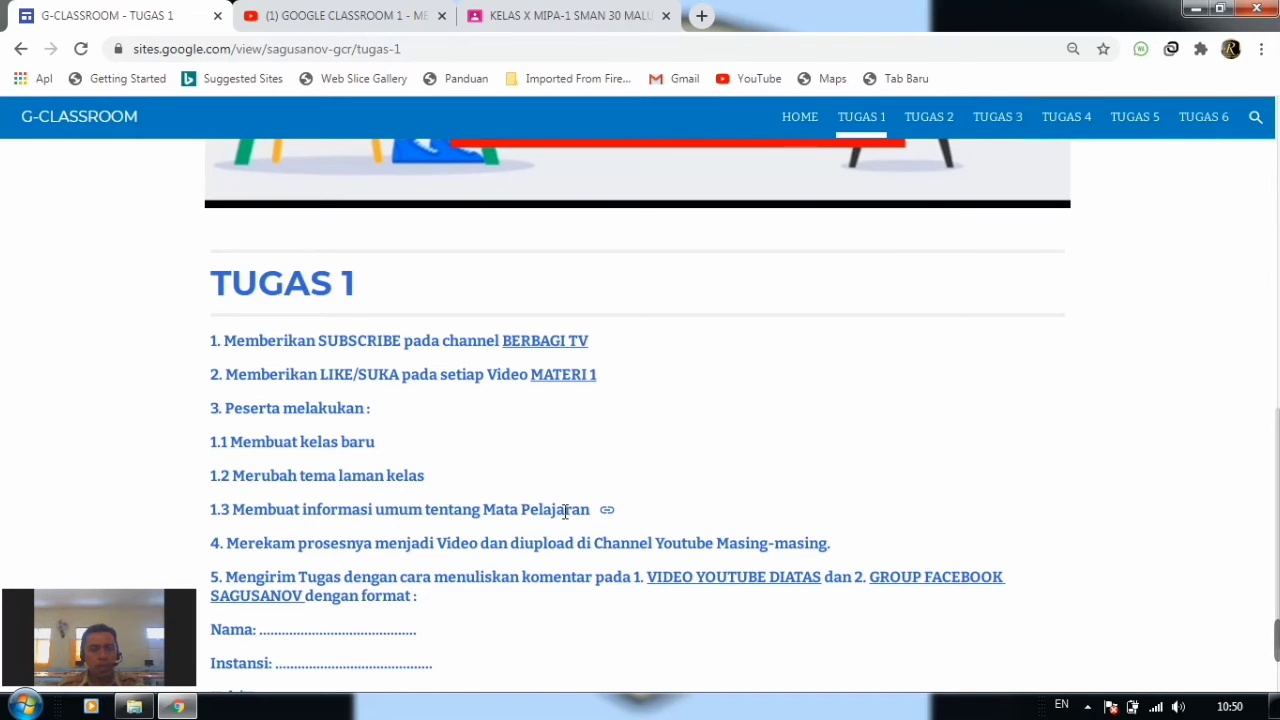
click(555, 12)
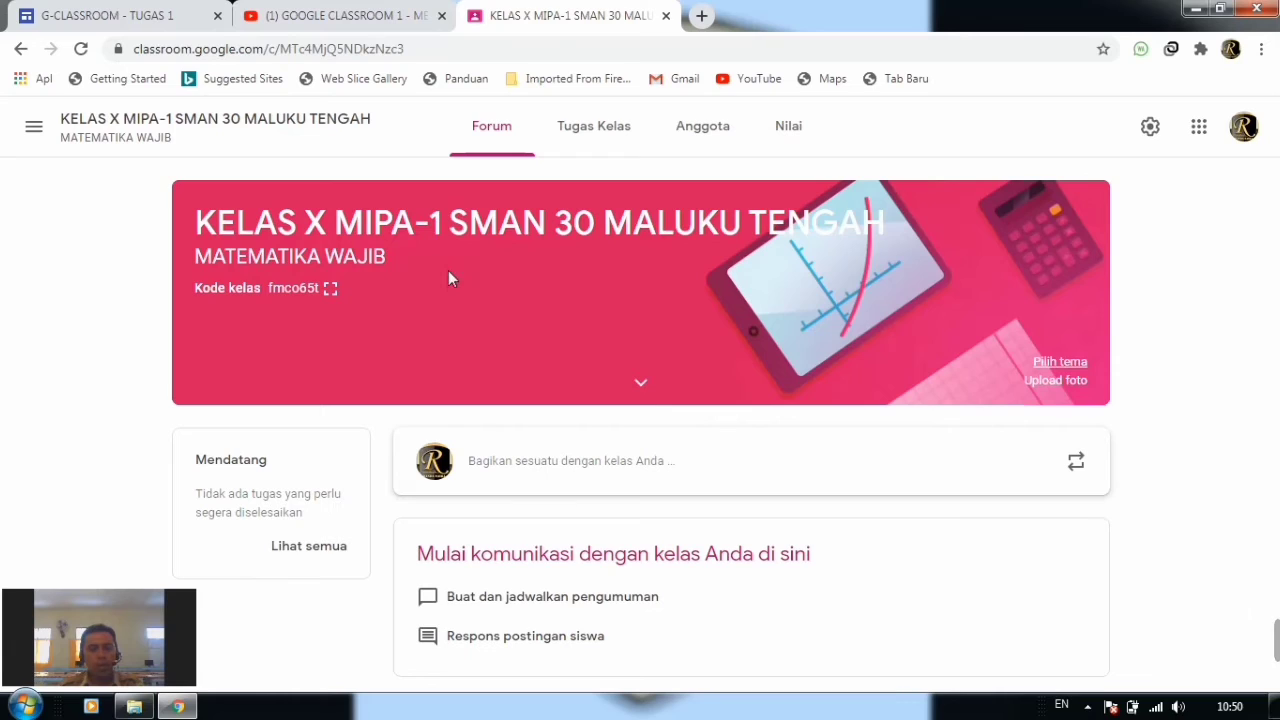
click(494, 474)
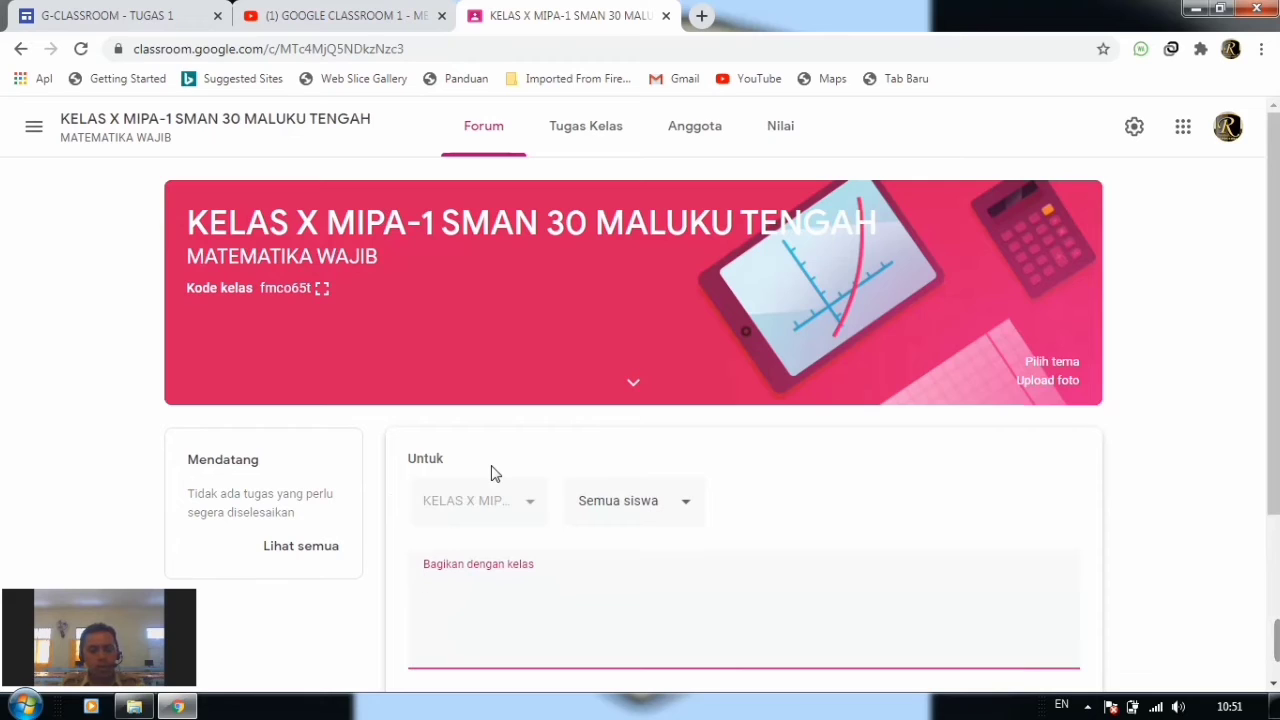
text(SELAMAT)
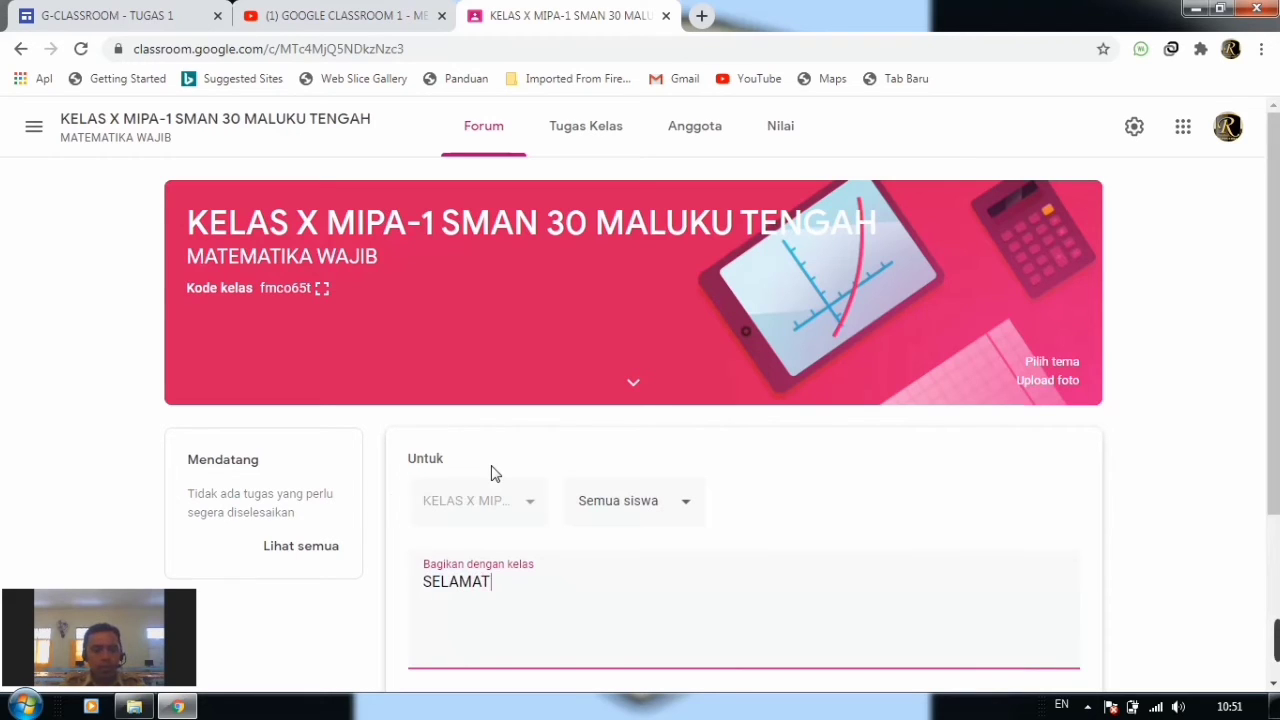
text( BERGAB)
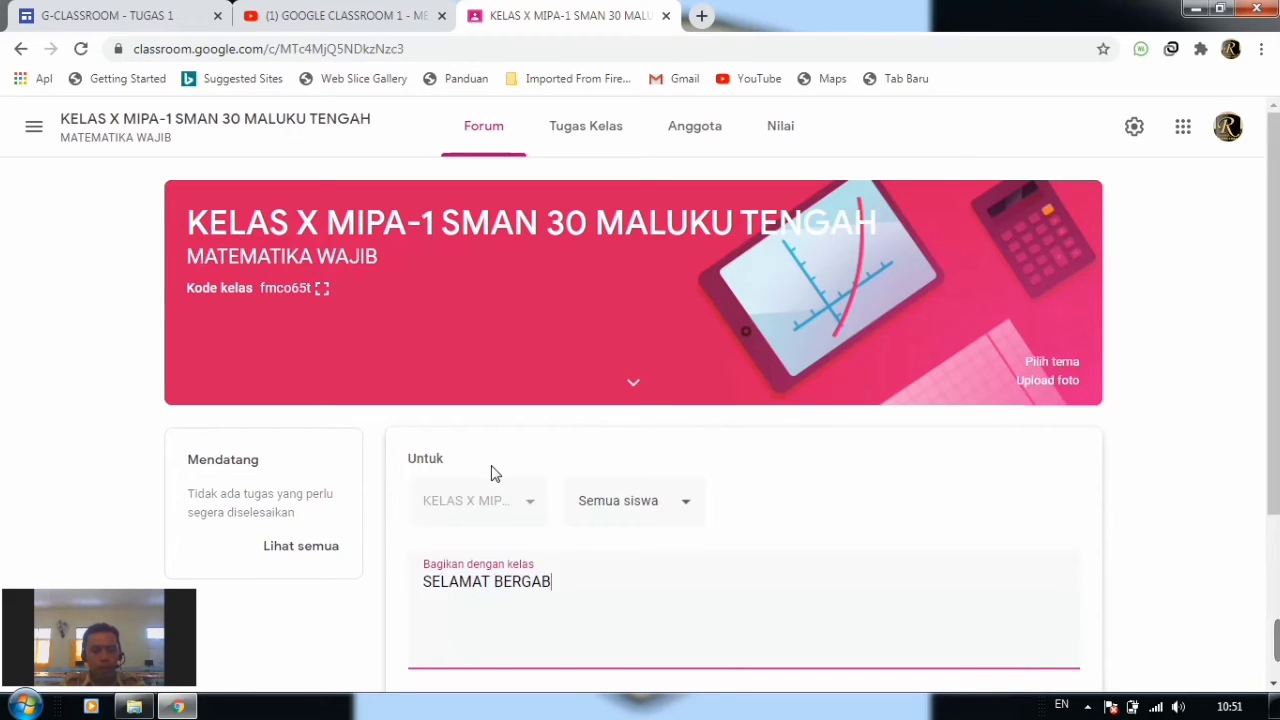
text(UNG PADA )
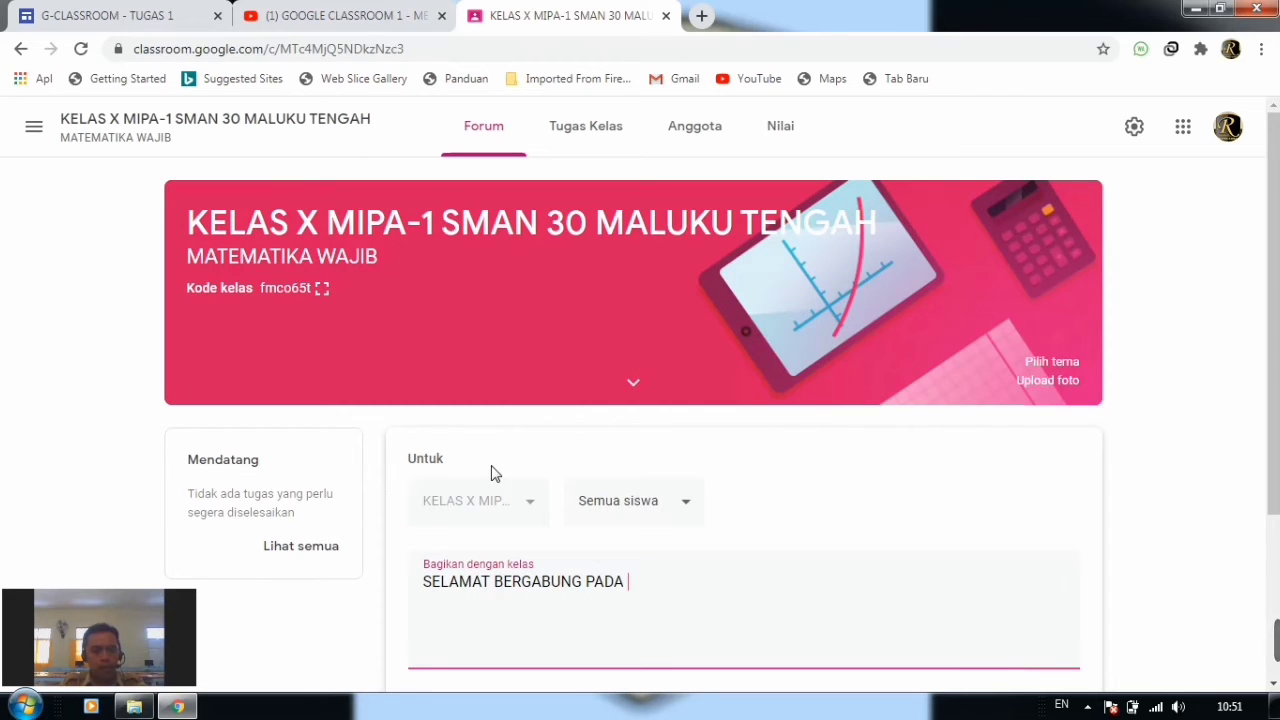
text(CLASSROOM )
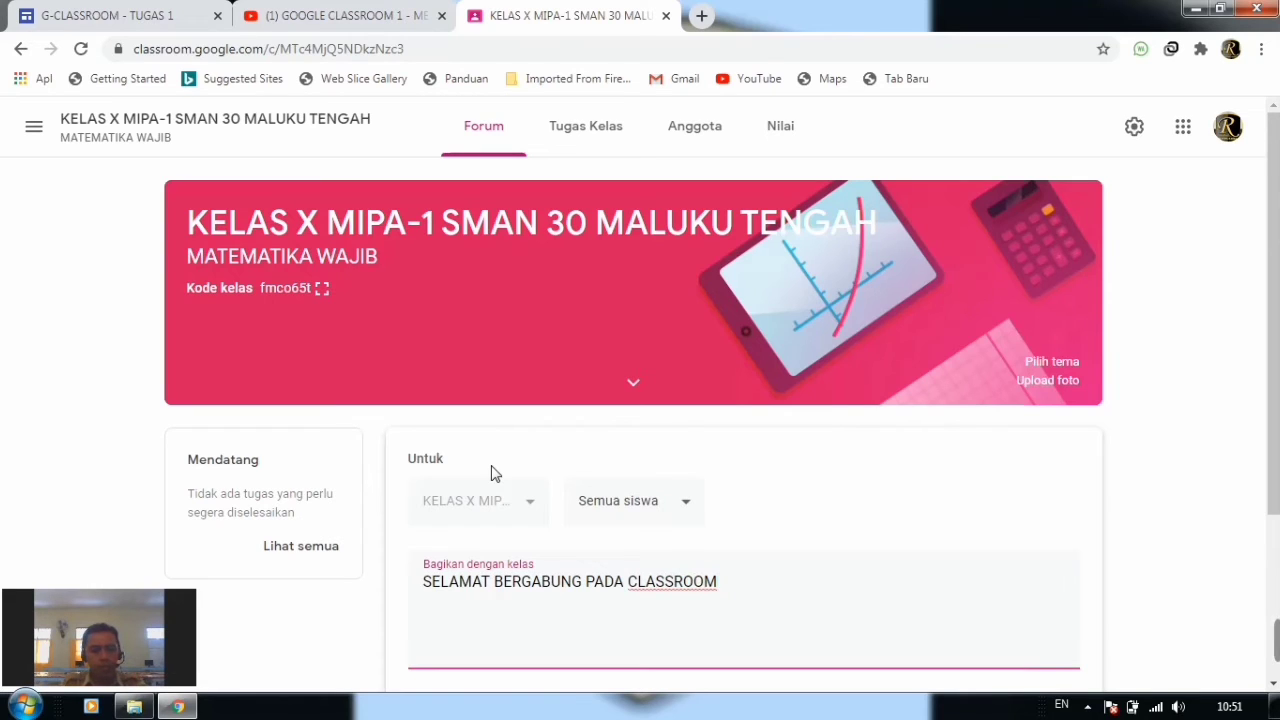
text(X MI)
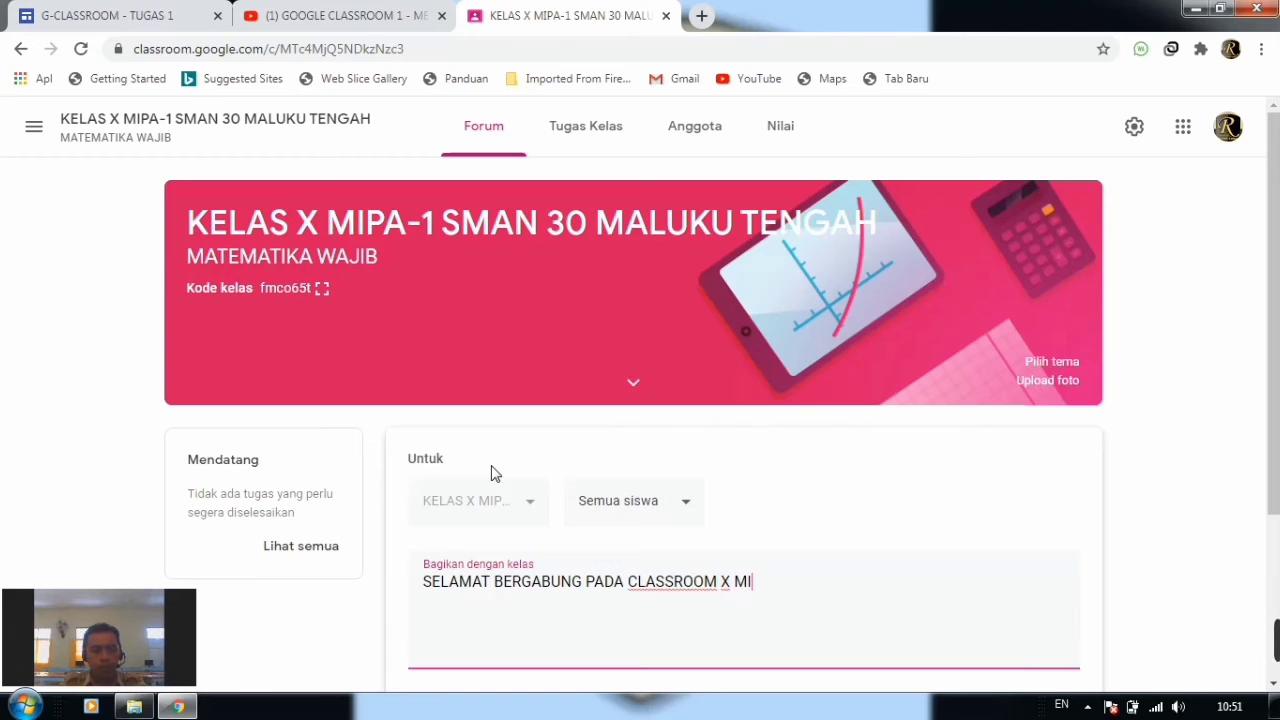
text(PA-1 MATEM)
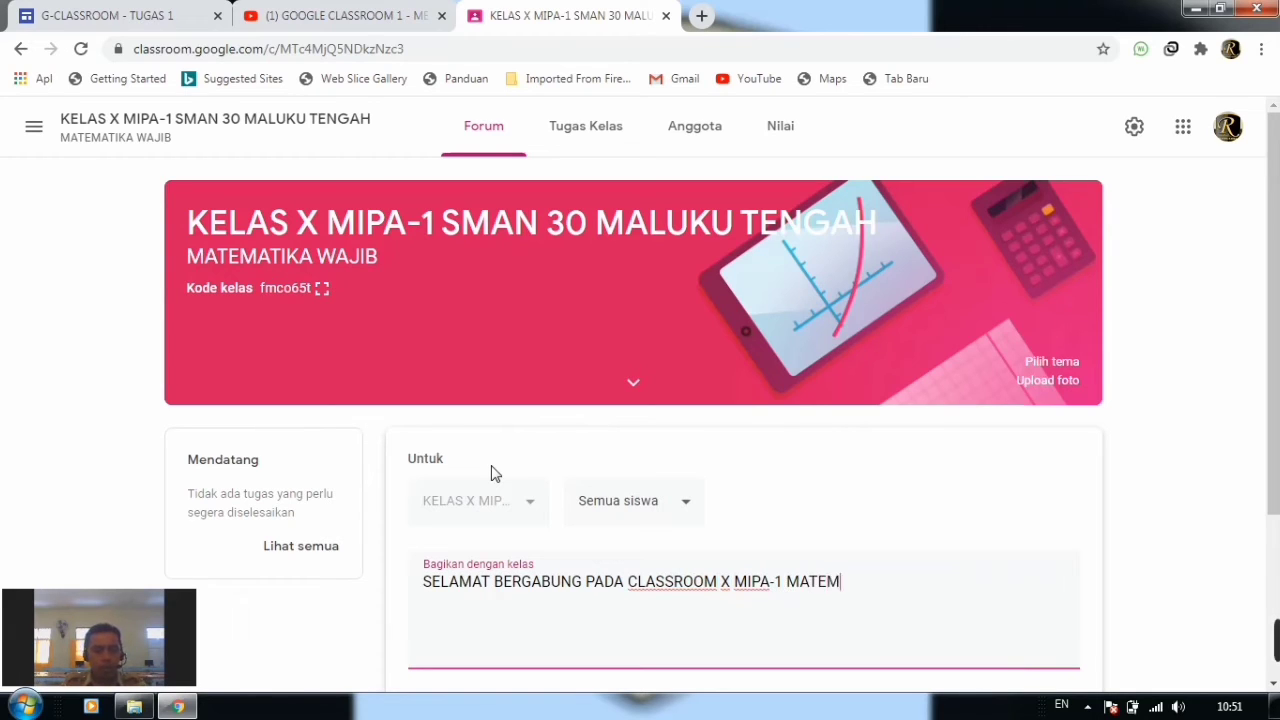
text(ATIKA WAJIB.)
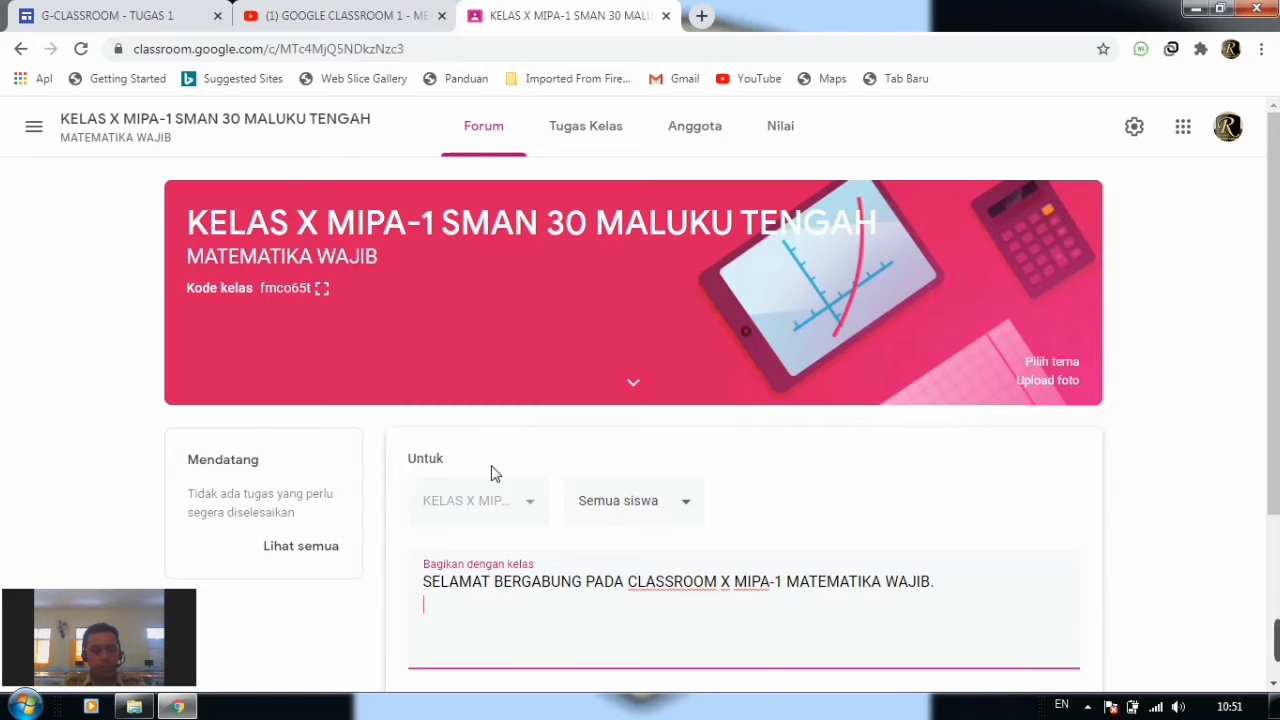
Add to the announcement on a new line: "SILAHKAN MENGIKUTI PROSES PEMBELAJARAN INI DENGAN BAIK DAN DAPAT MEMAHAMI MATERI YANG DIBERIKAN.".
text(SILAHKAN)
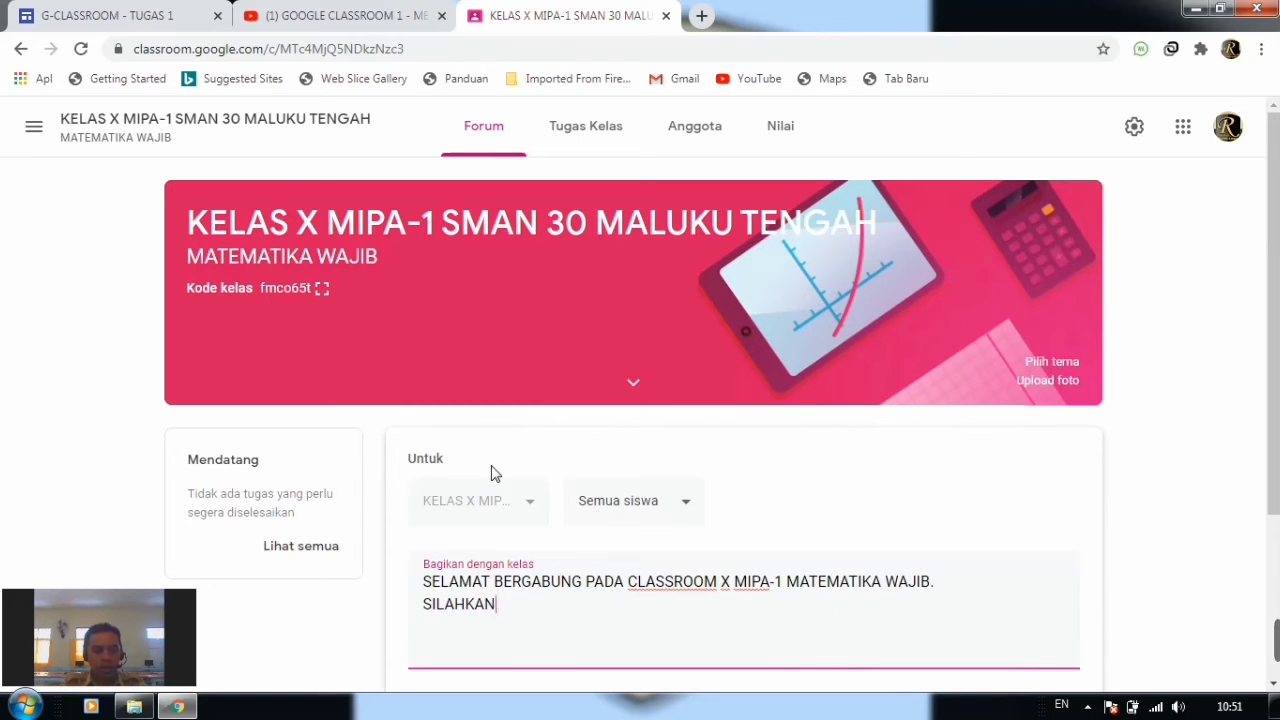
text( MENGIKUTI)
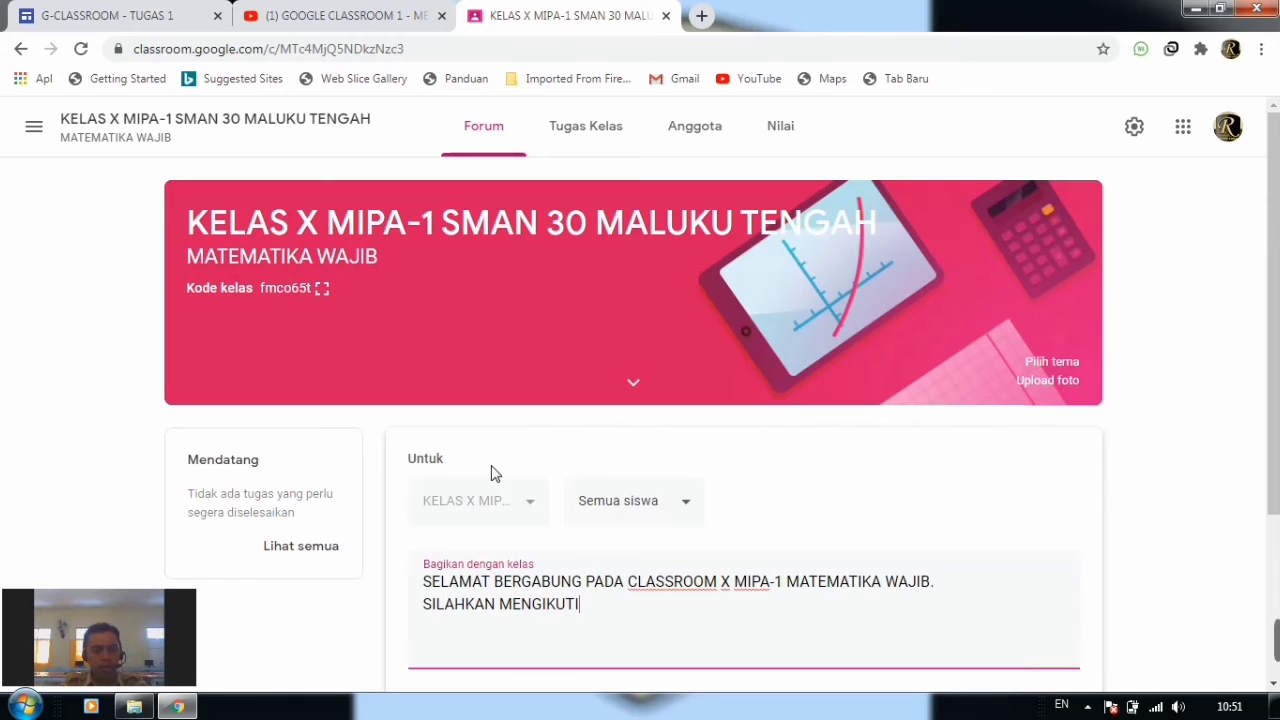
text( PROSE)
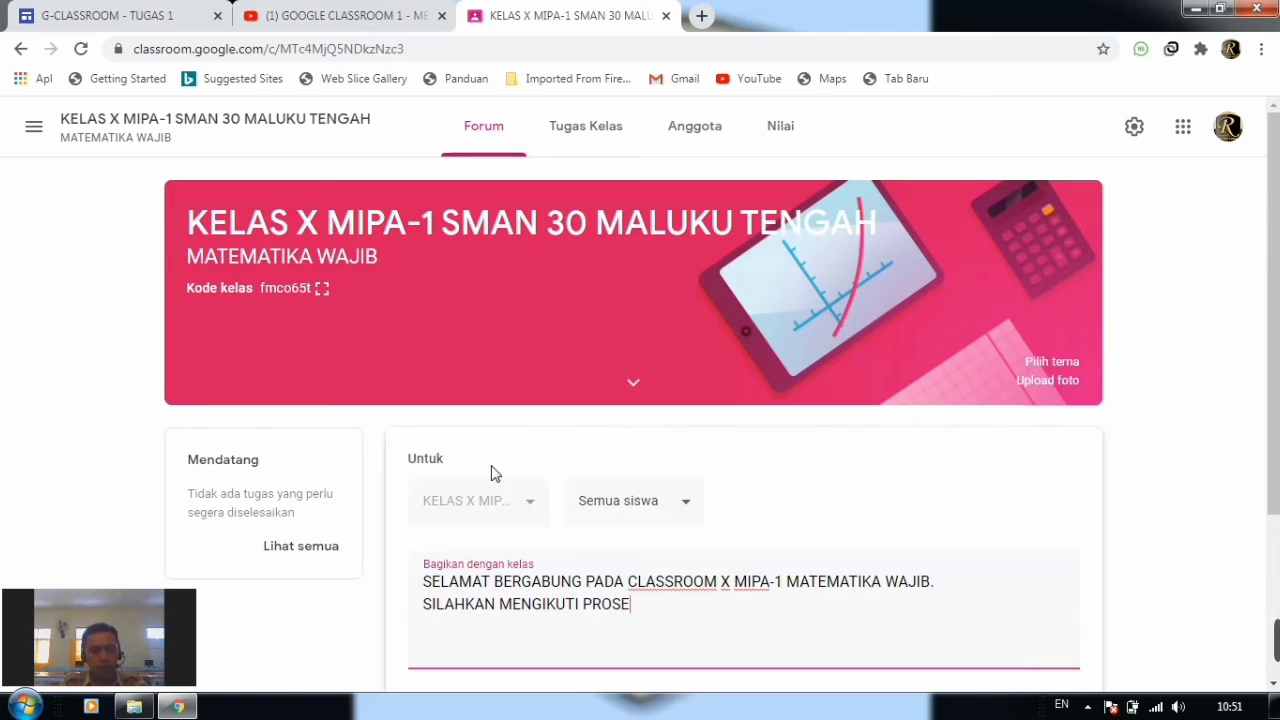
text(S PEM)
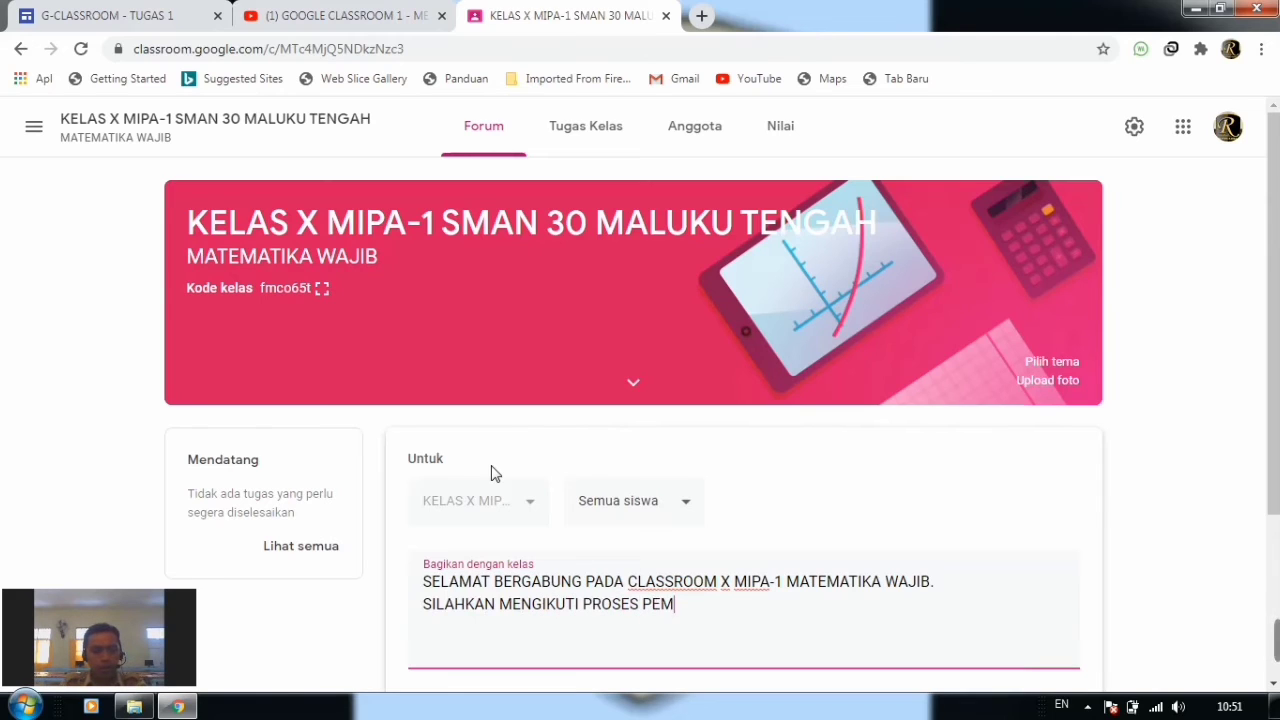
text(BELAJARAN )
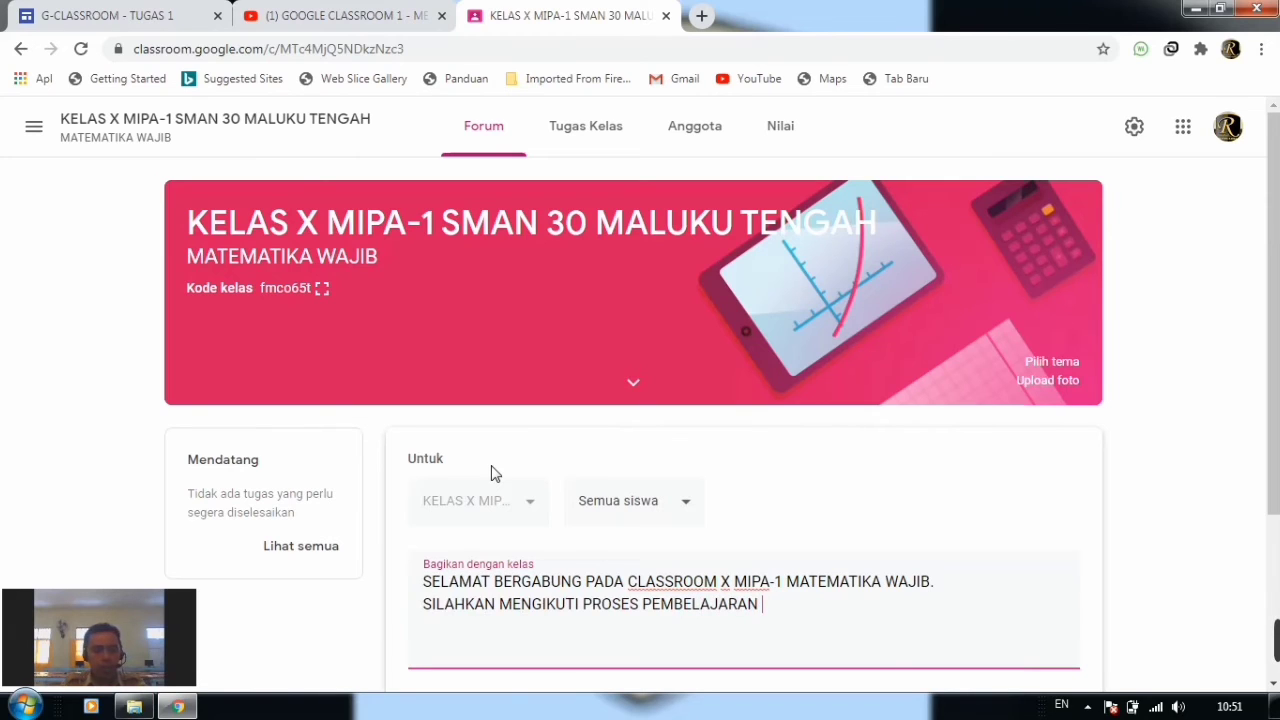
text(INI DENGAN BAIK )
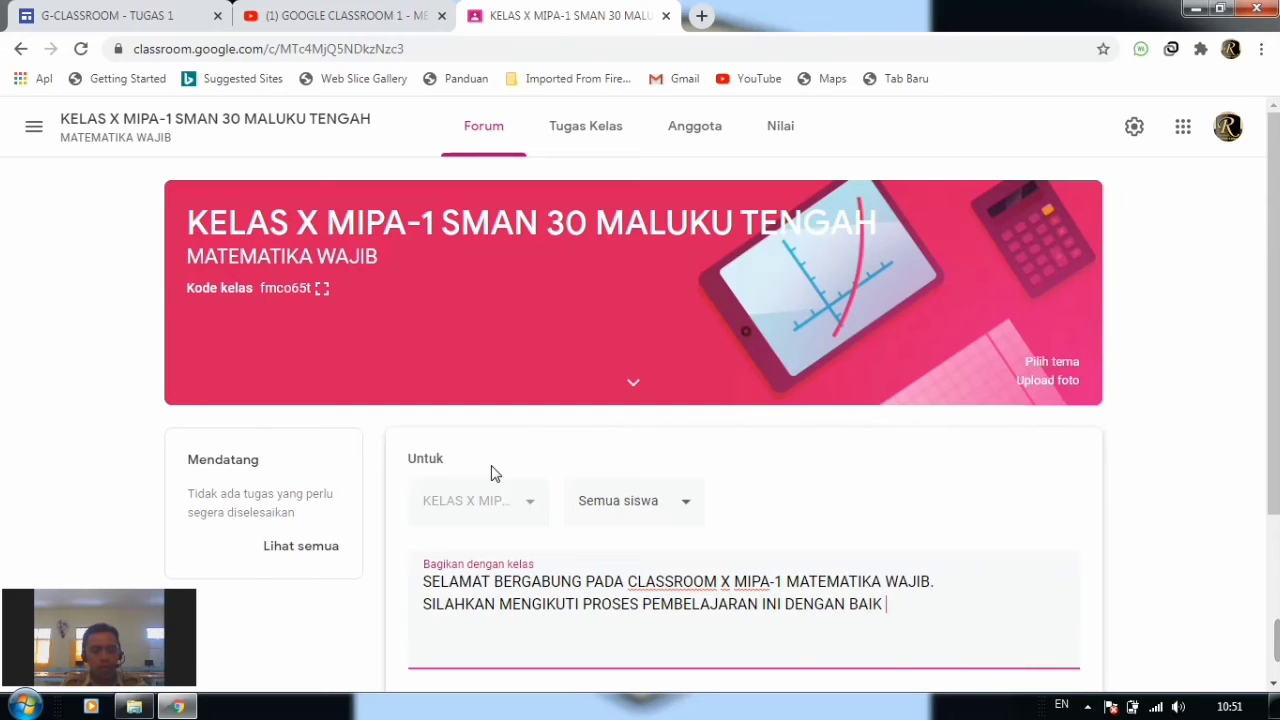
text(DAN D)
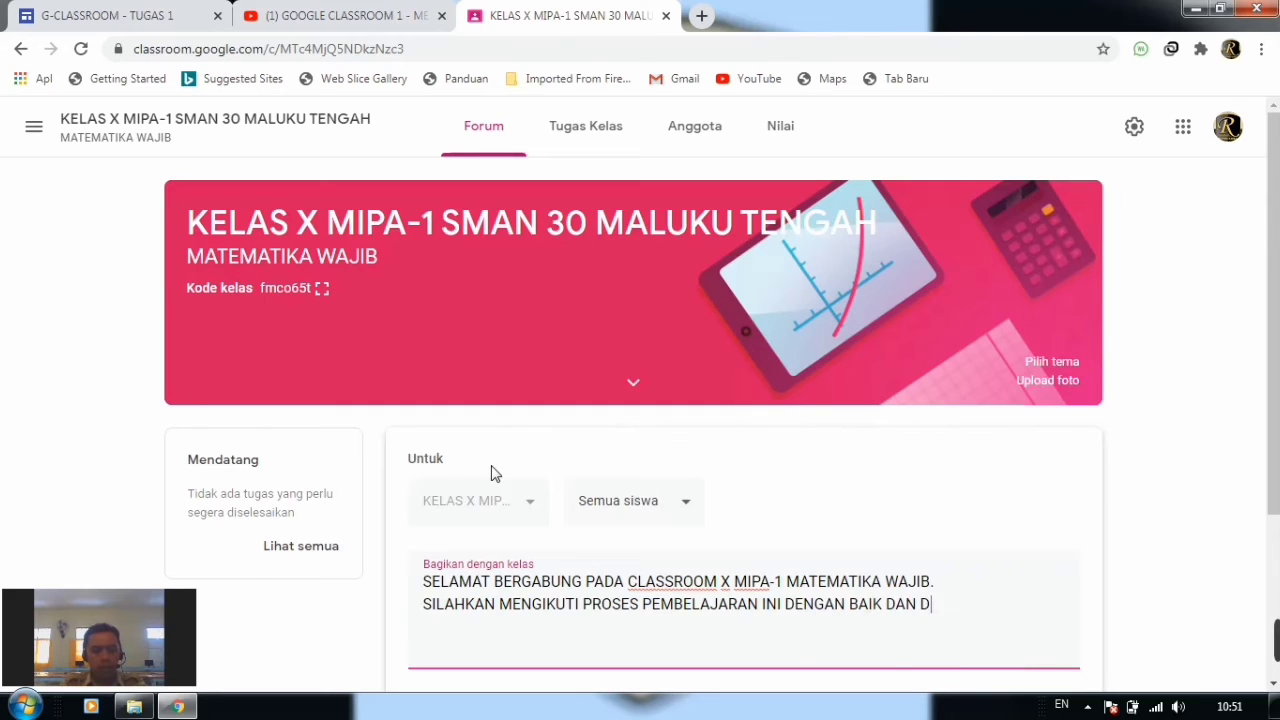
text(APAT MEMAH)
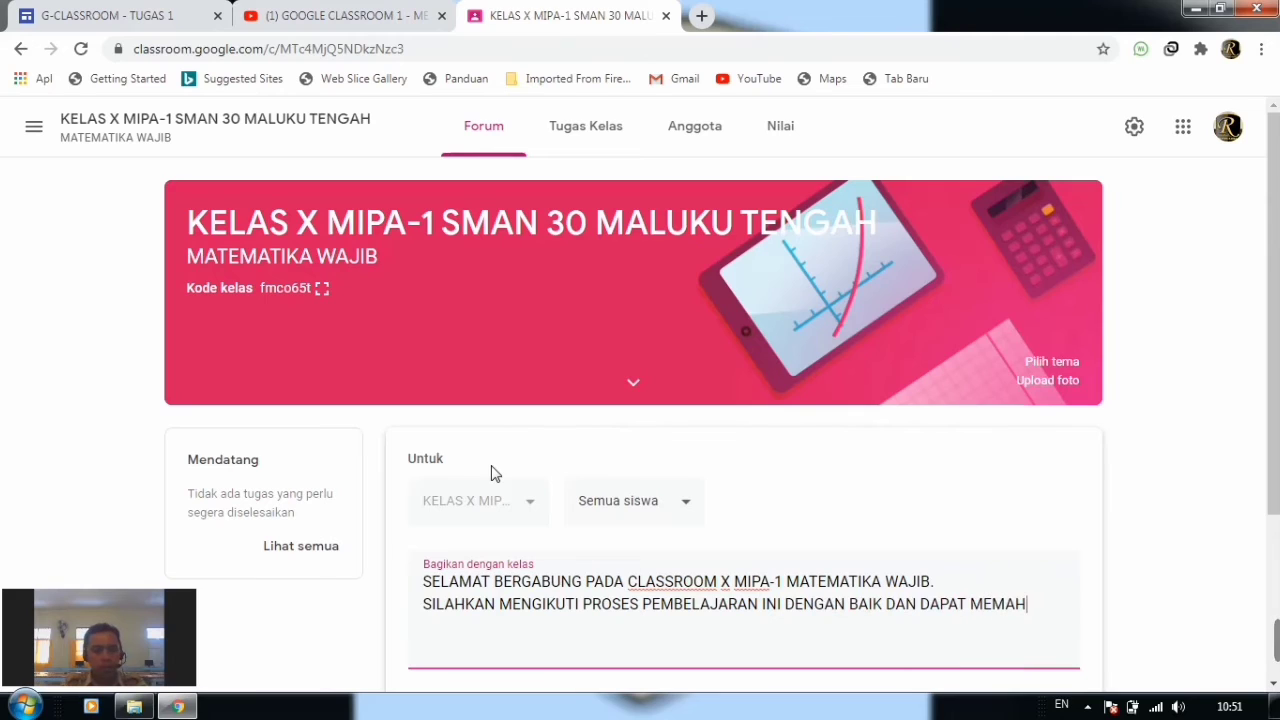
text(AMI MAT)
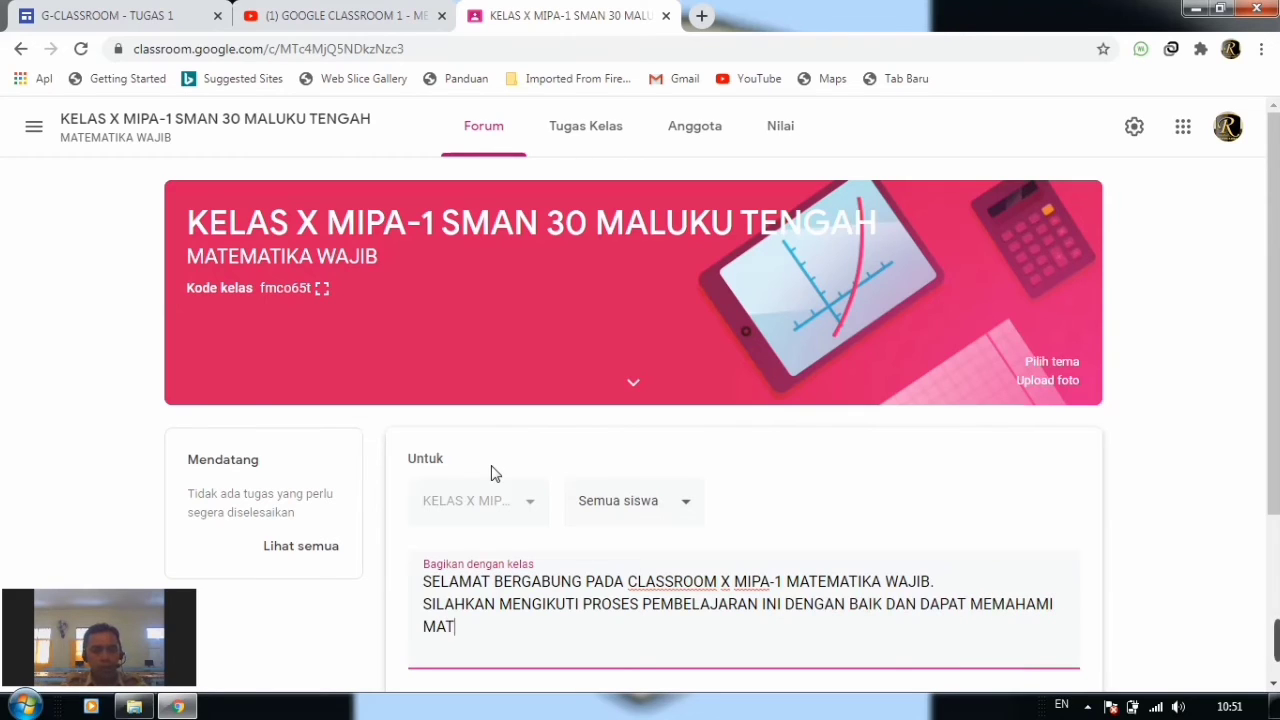
text(ERI YAN)
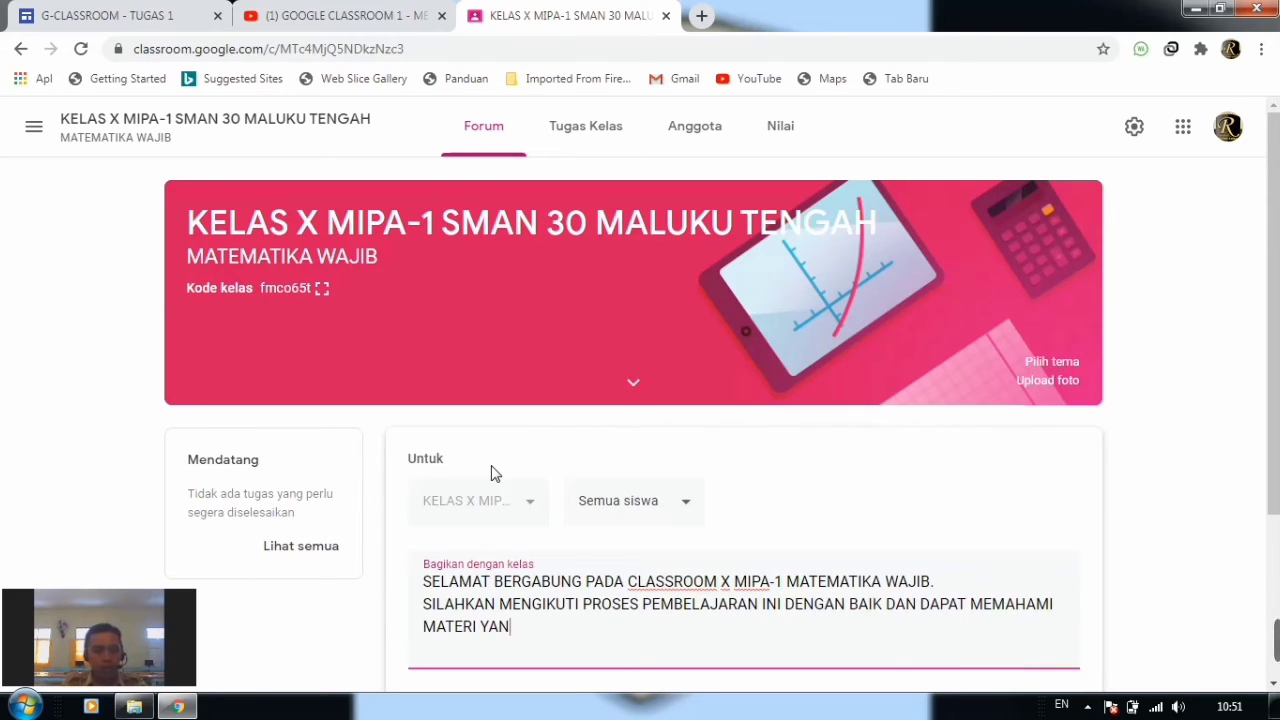
text(G DIBERIKAN. )
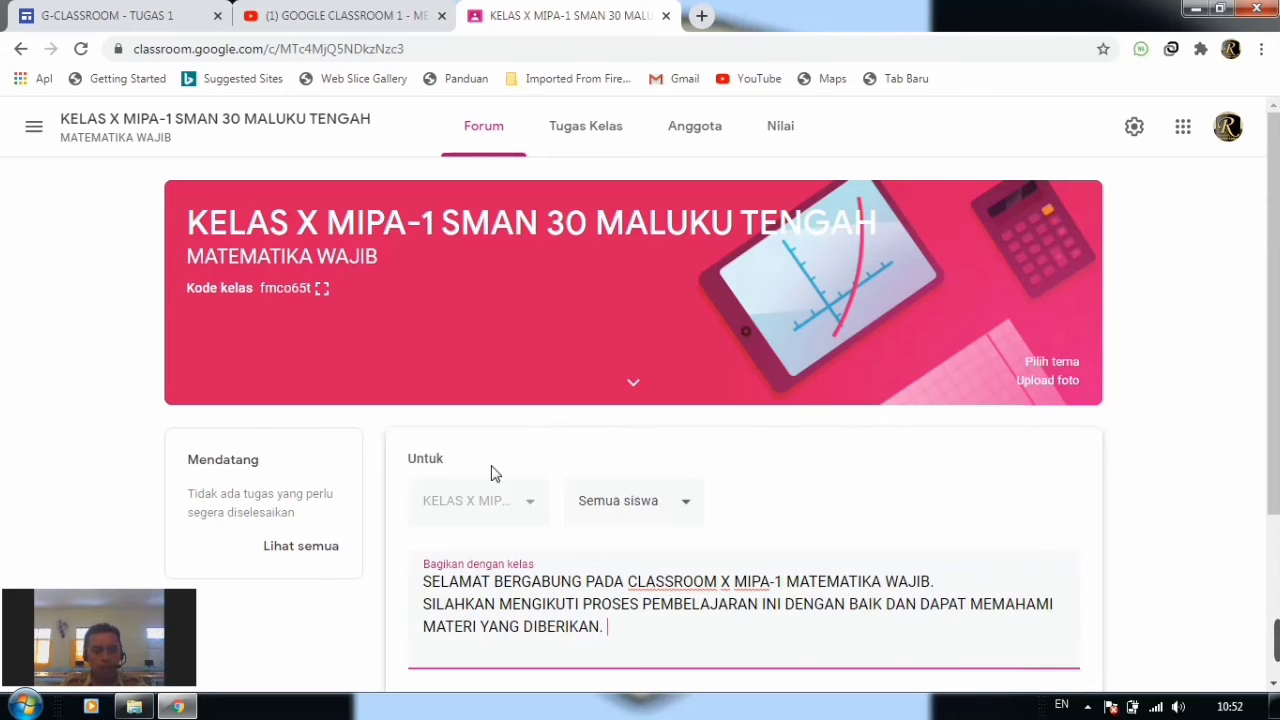
Continue the announcement with "KEMUDIAN JUGA DAPAT MEMBUAT TUGAS, KUIS, DAN ULANGAN SEBAGAIMANA INFORMASI LANJUTAN YANG AKAN DISAMPAIKAN PADA CLASSROOM INI.".
text(KEMUDIAN )
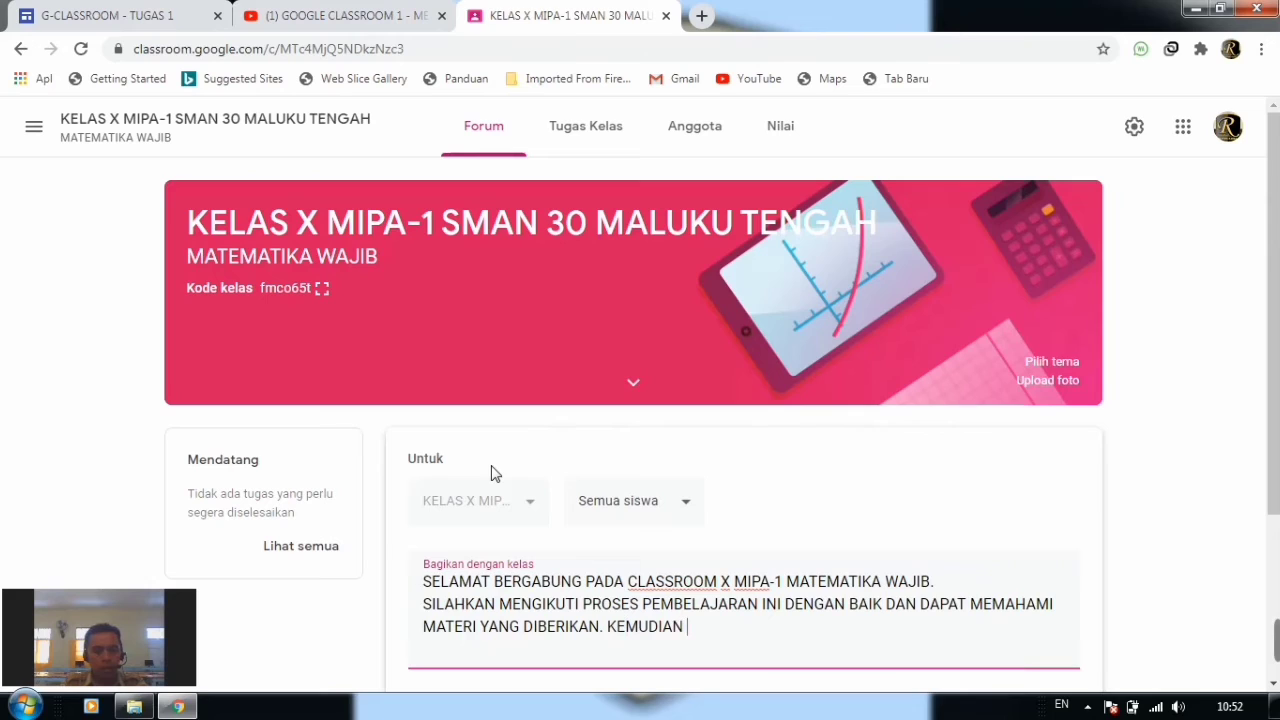
text(JUGA)
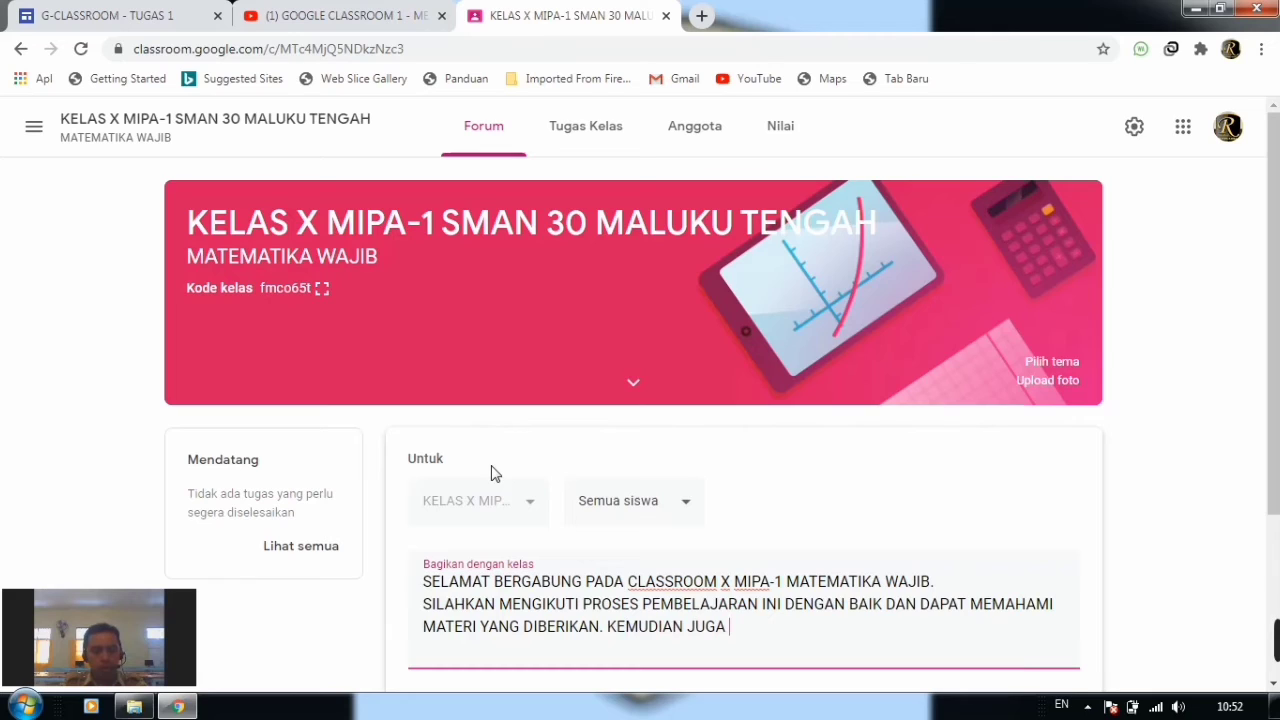
text(DA)
text(T)
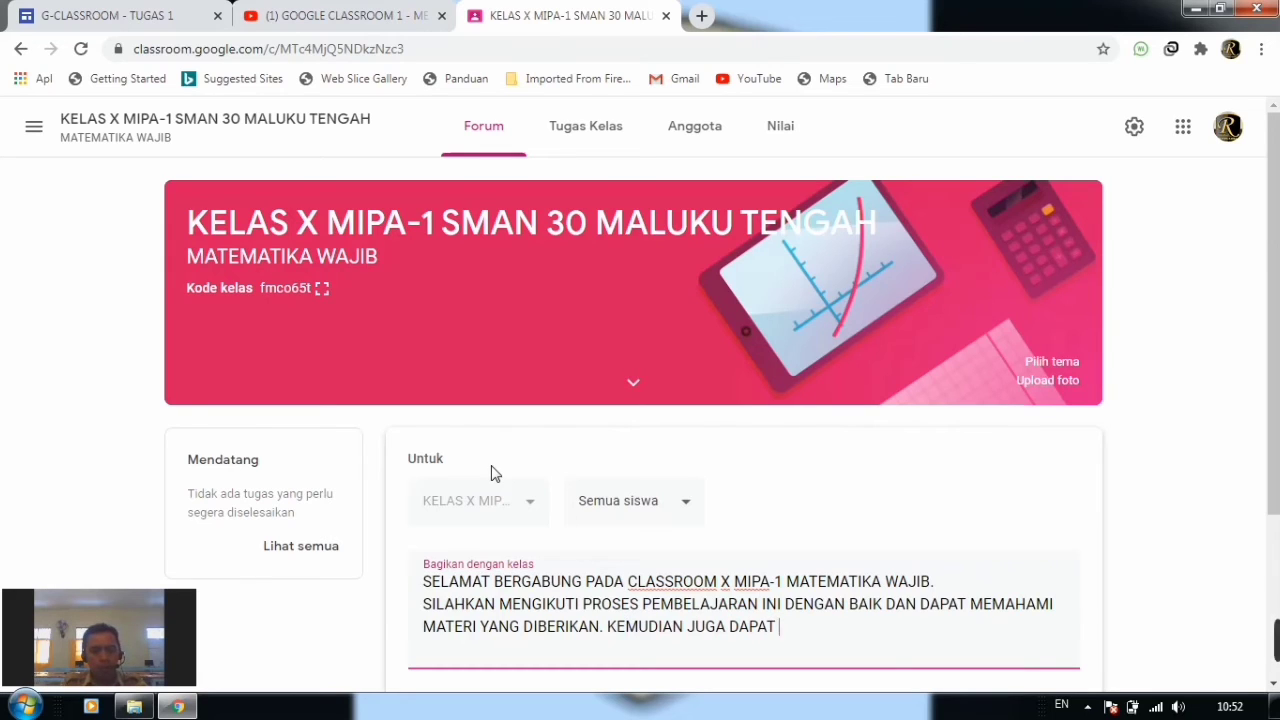
text( MEMBUAT)
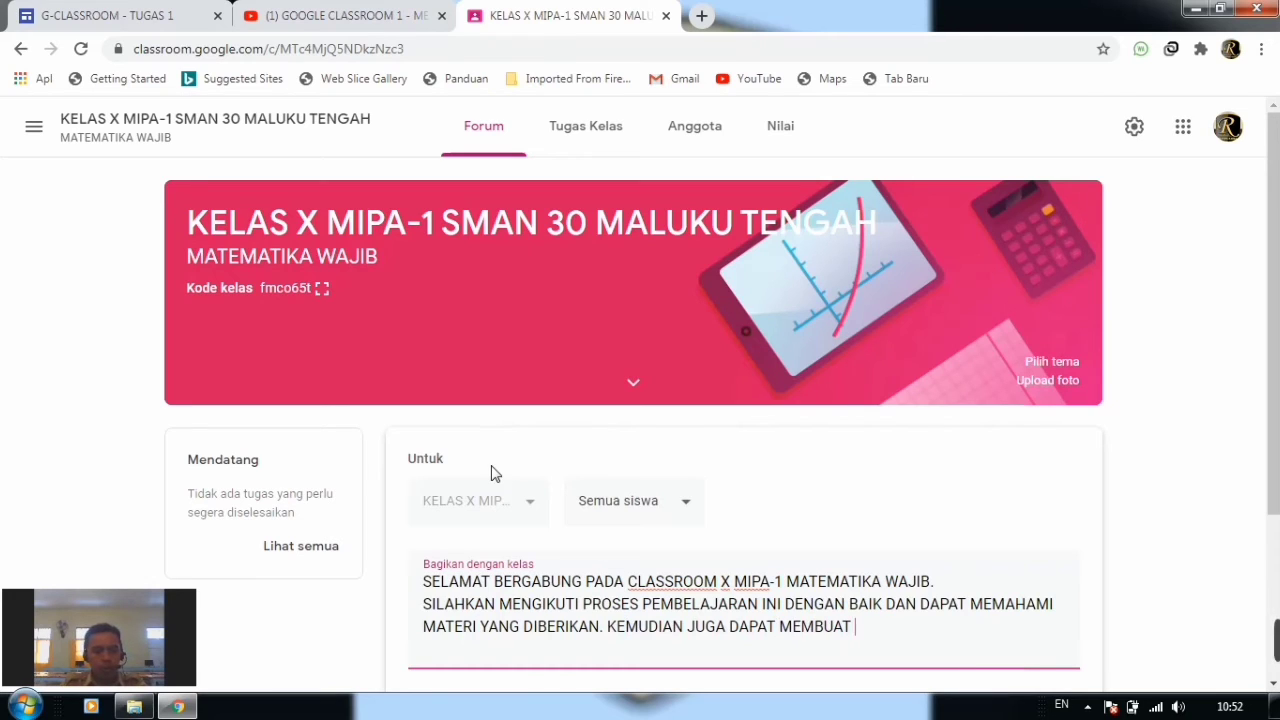
text( TUGAS)
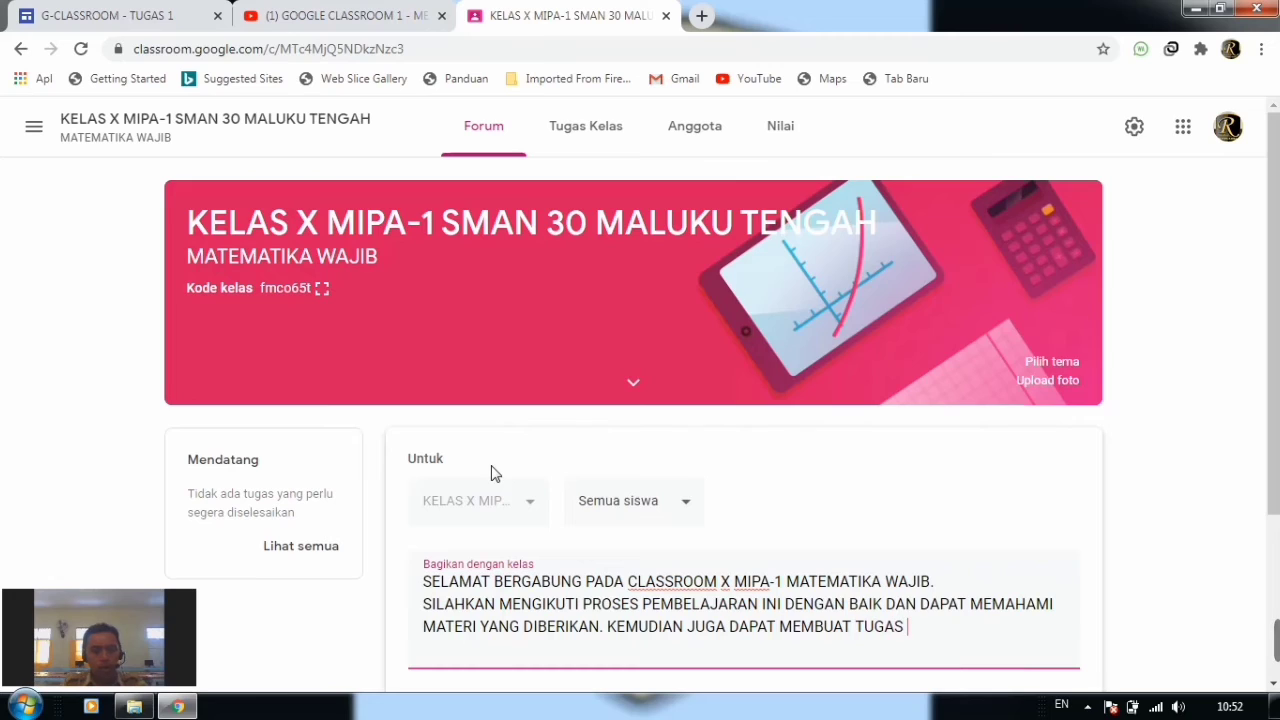
text(, KUIS, DAN)
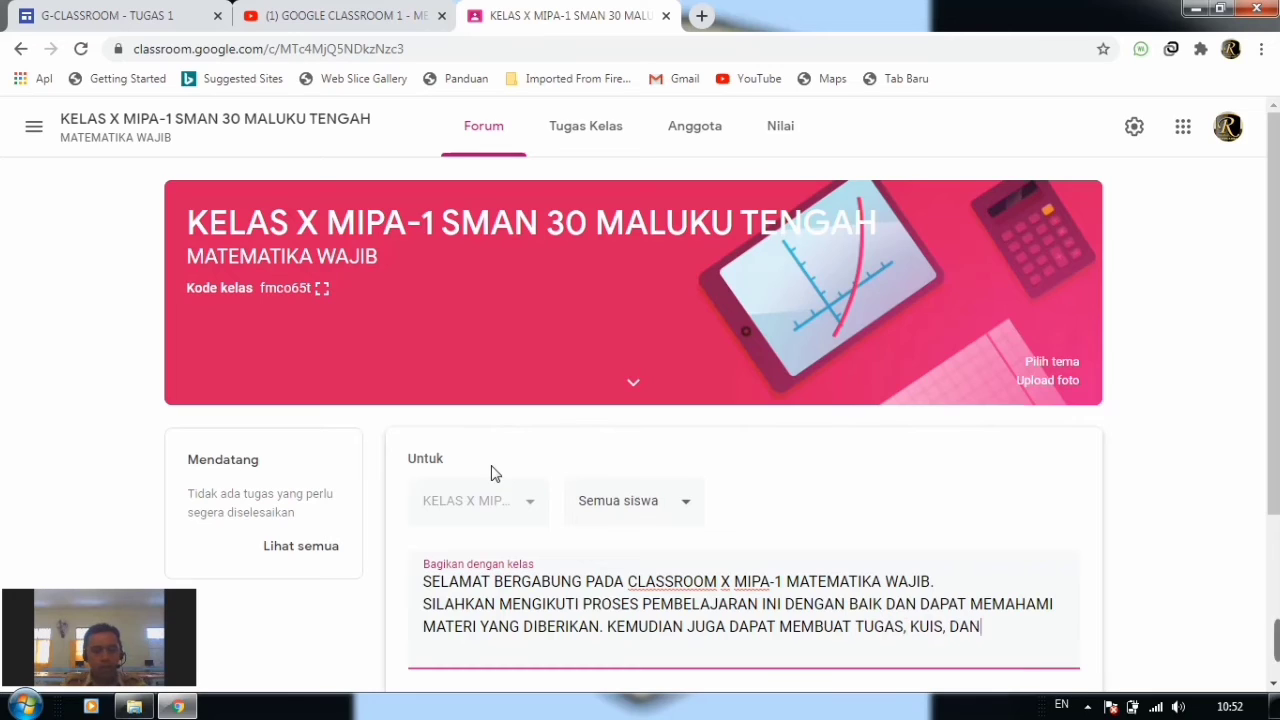
text( ULANGA)
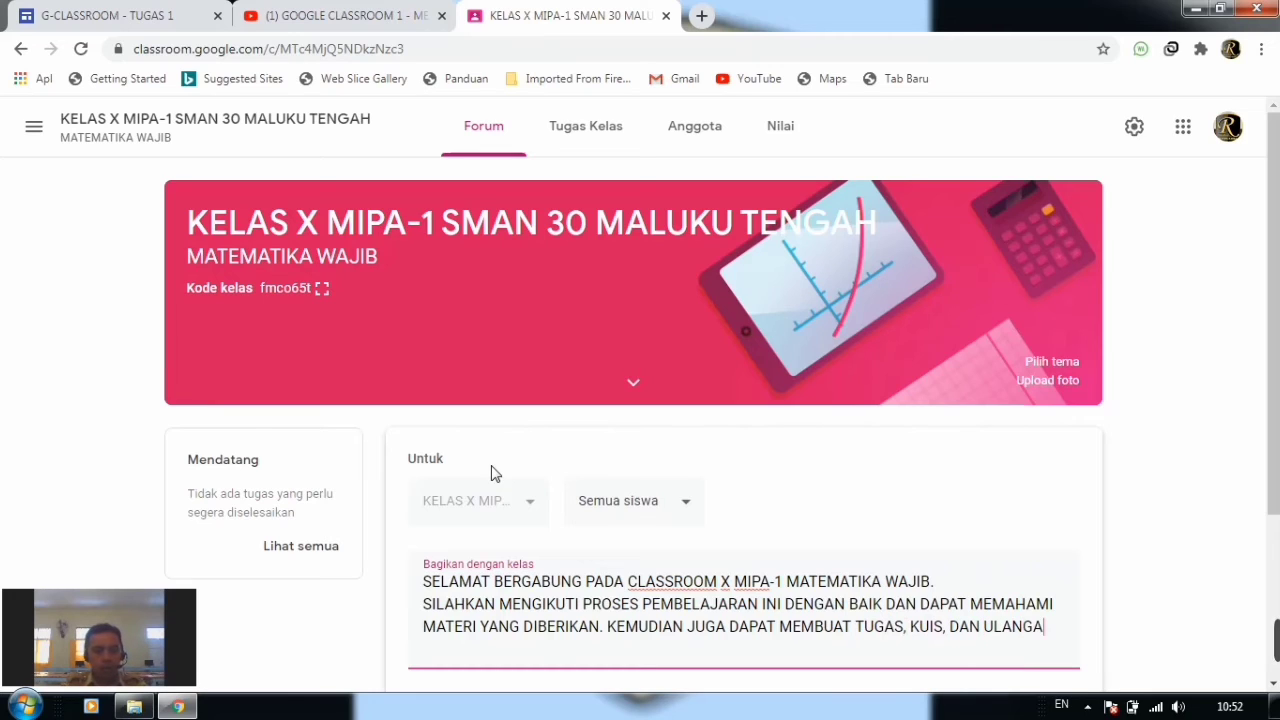
text(N SEBAGAIAMAN)
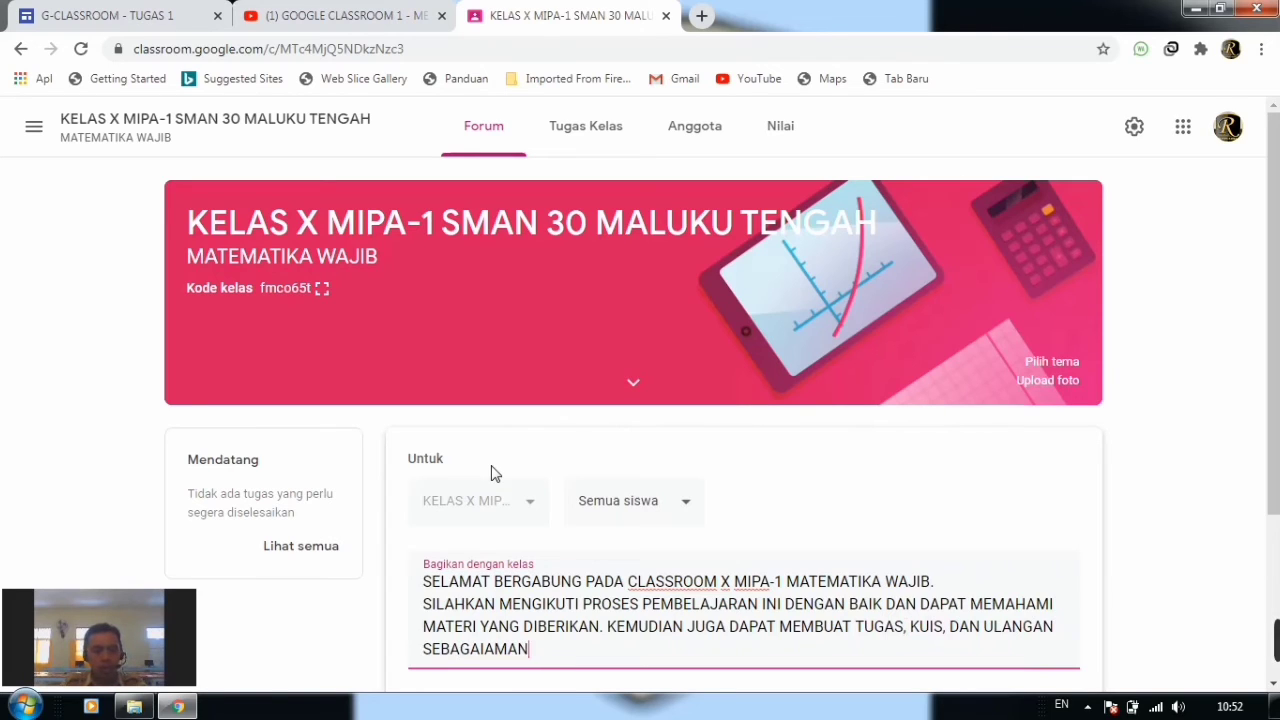
key(BackSpace)
key(BackSpace)
text(MANA IN)
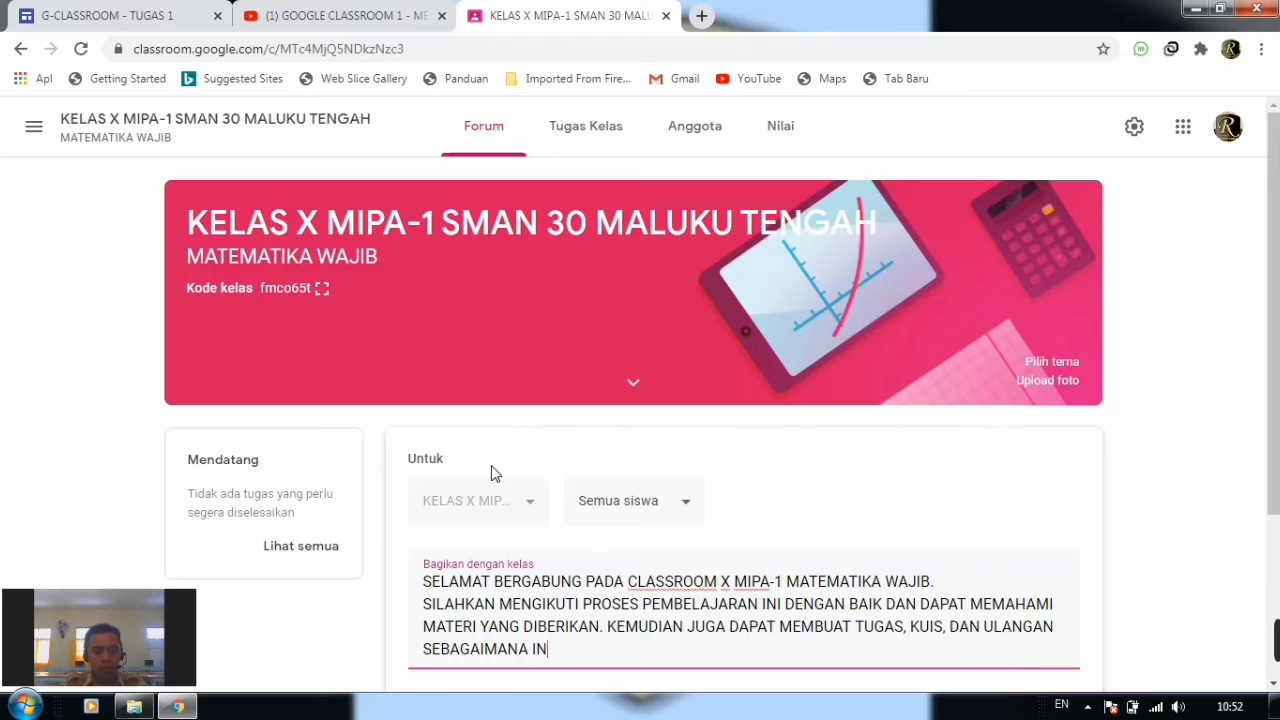
text(FORMAS)
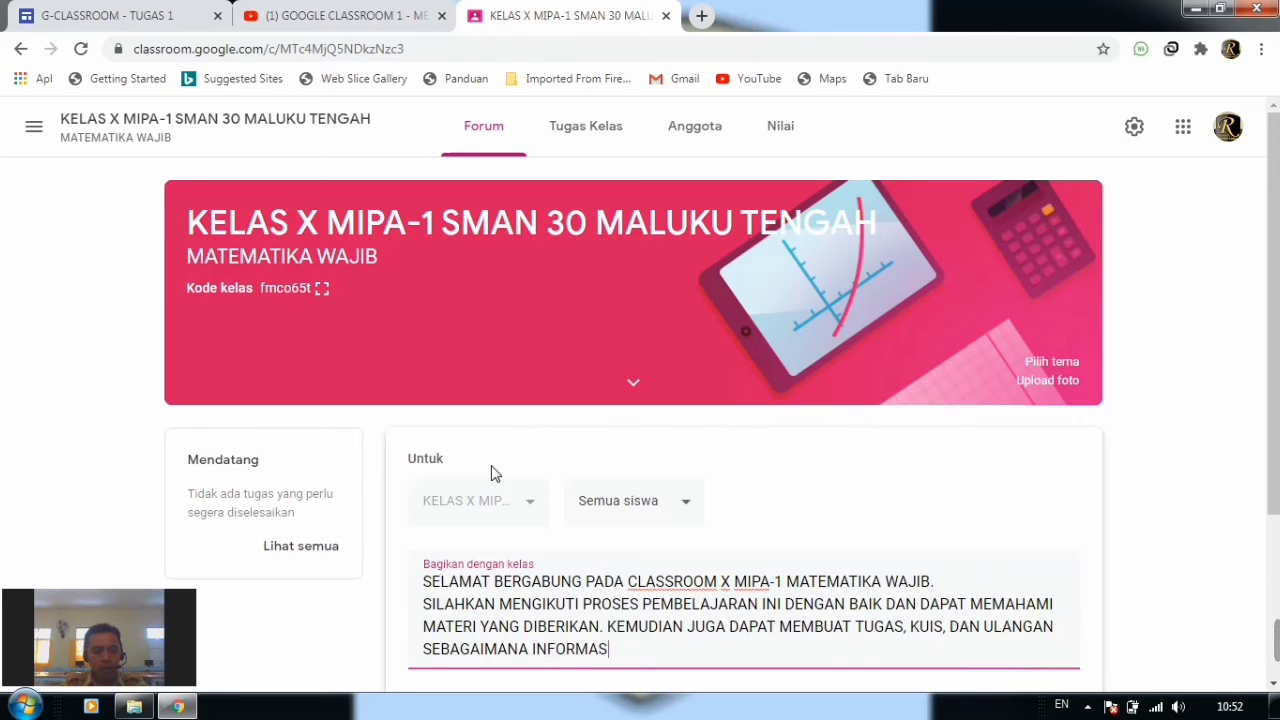
text(I LANJU)
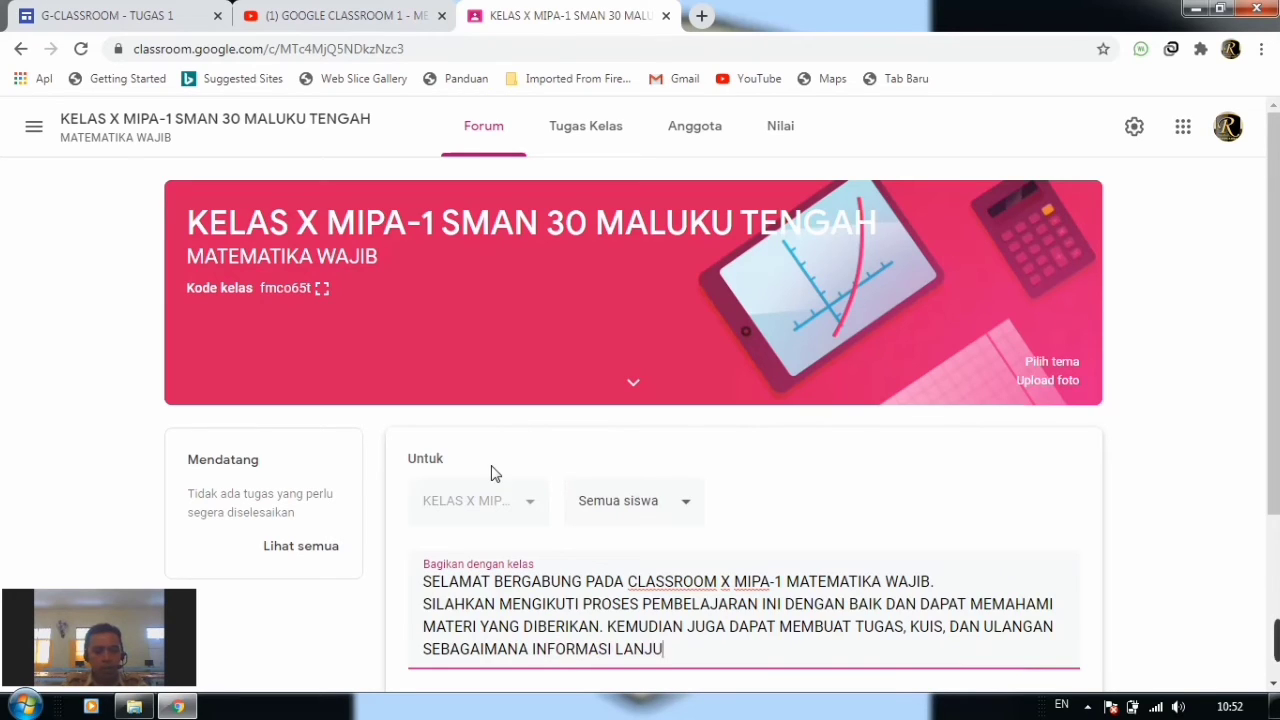
text(TAN YAN)
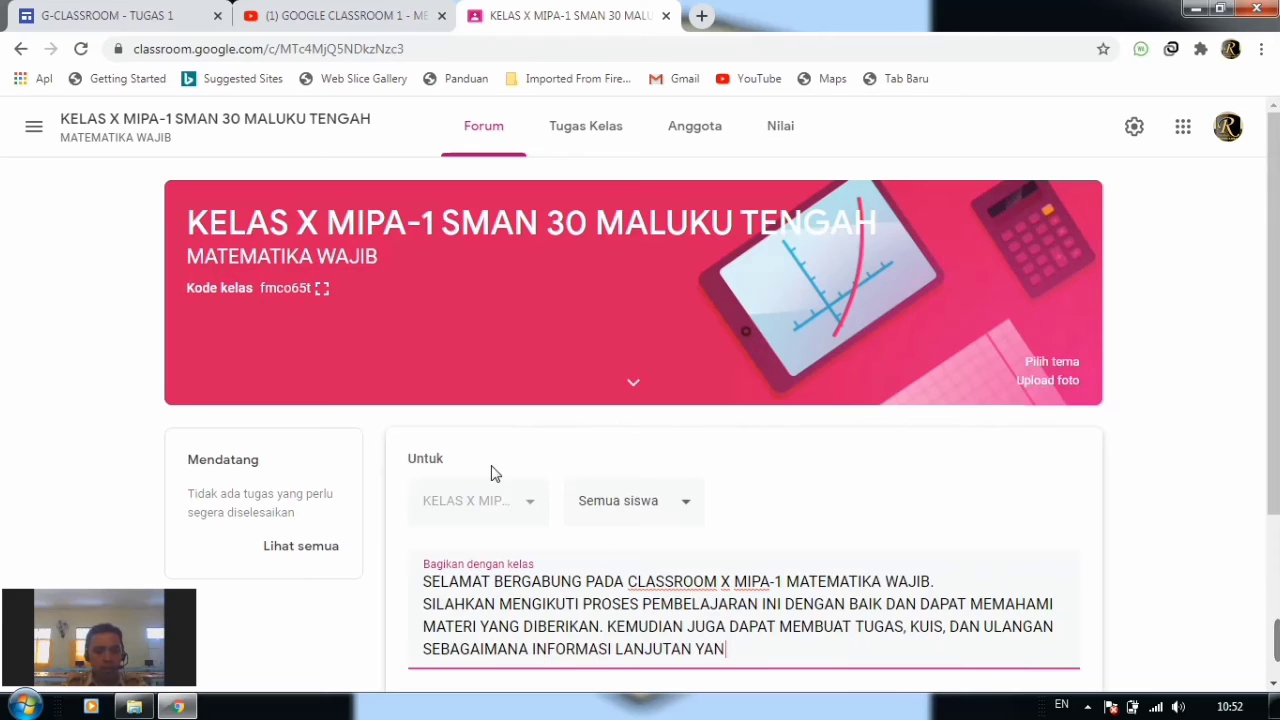
text(G AKAN D)
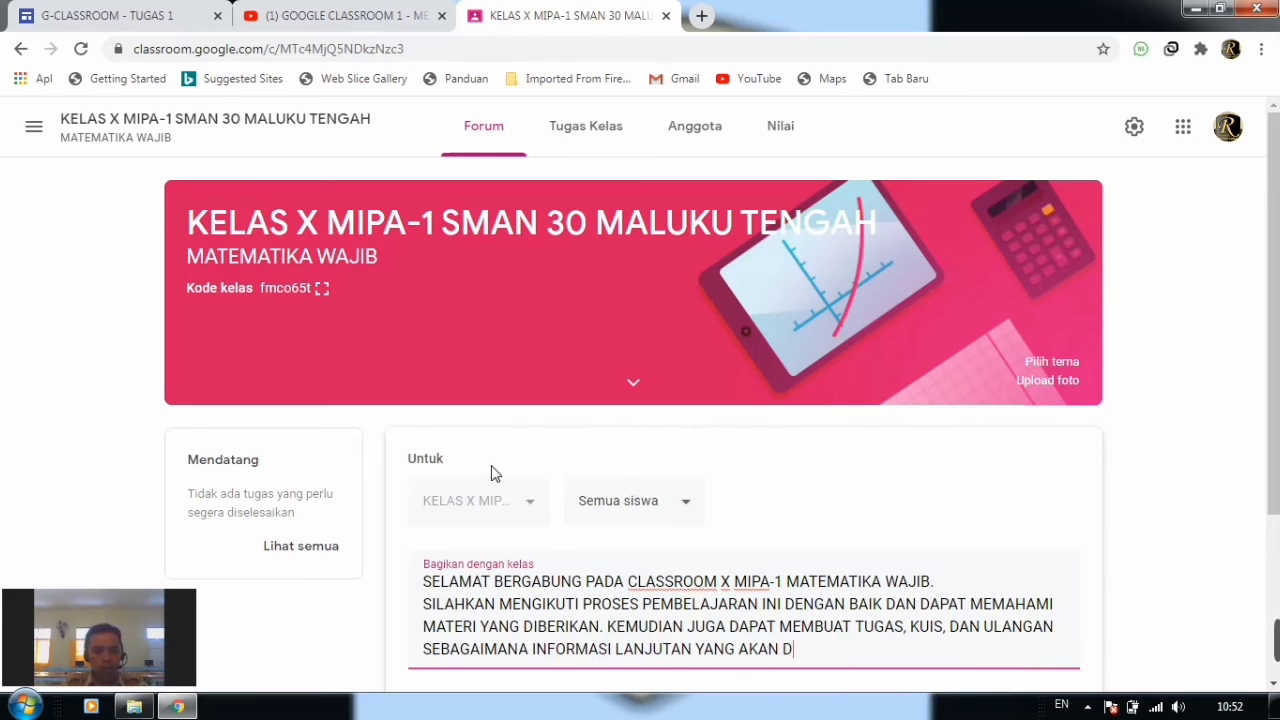
text(ISAMPAIKAN P)
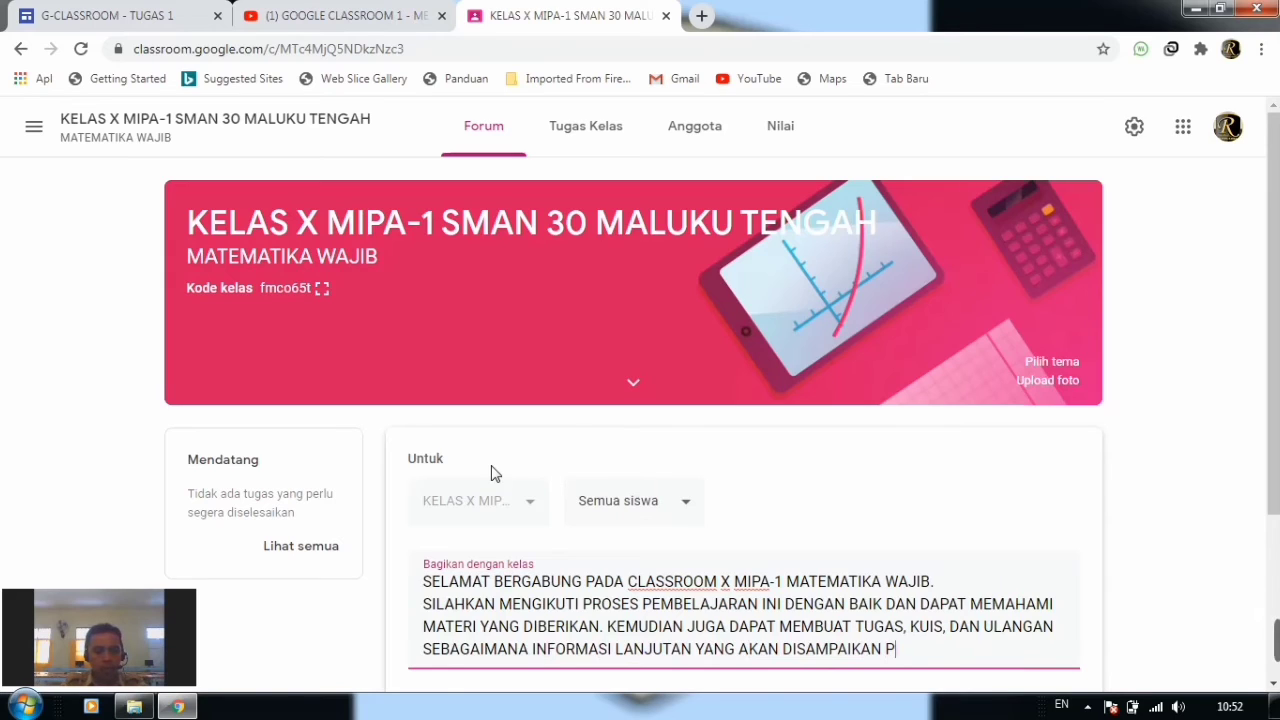
text(ADA CLASSROM)
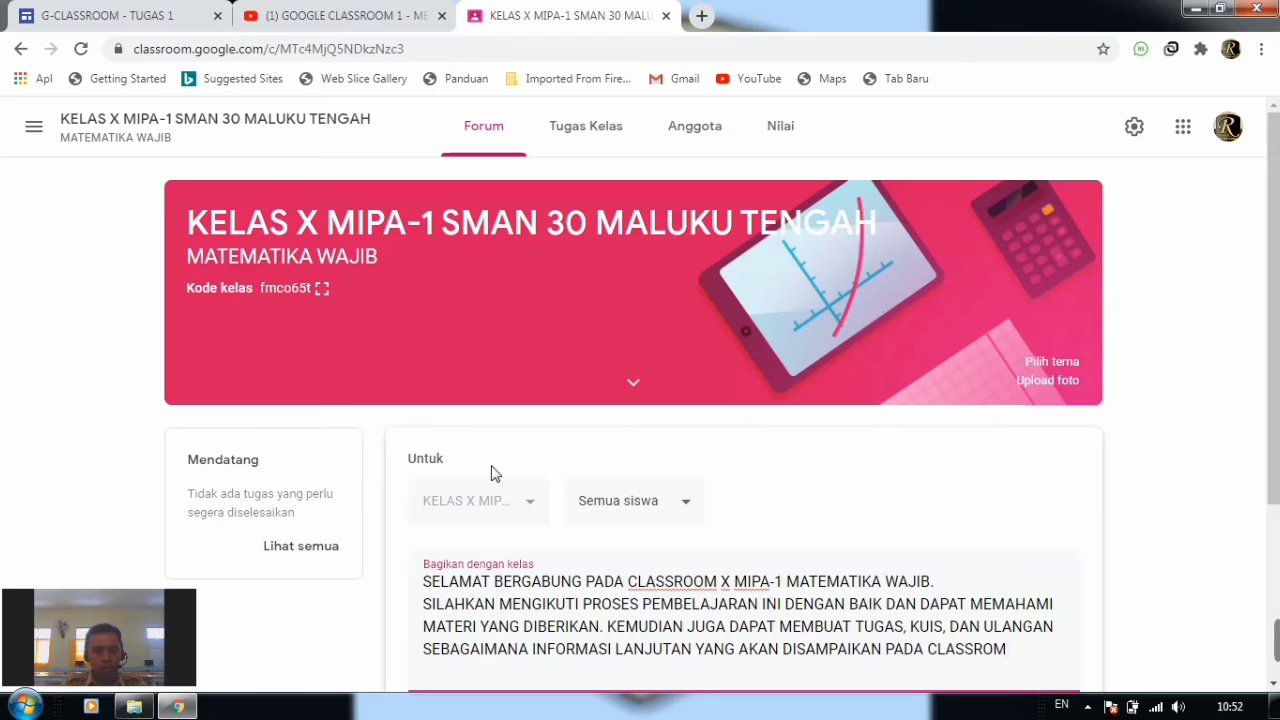
key(BackSpace)
text(OM INI.)
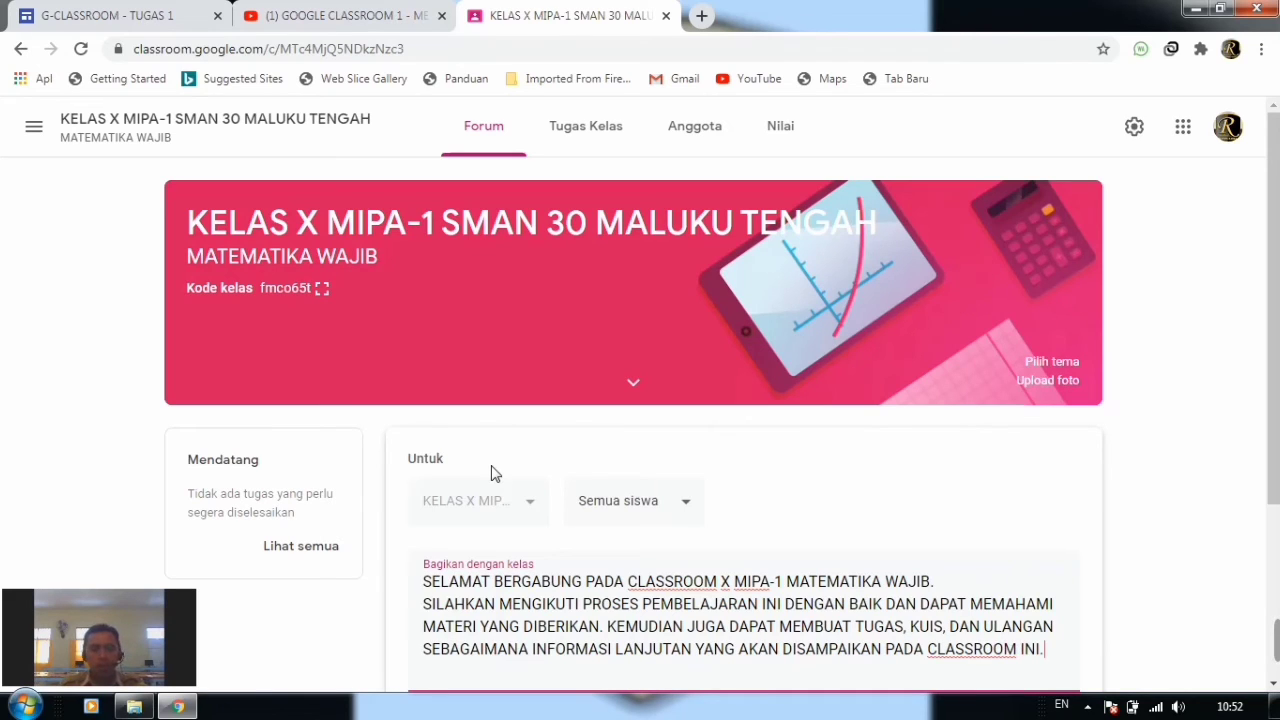
Look at the announcement's attachment options without adding any, and post the announcement to all students.
drag(1274, 312, 1274, 366)
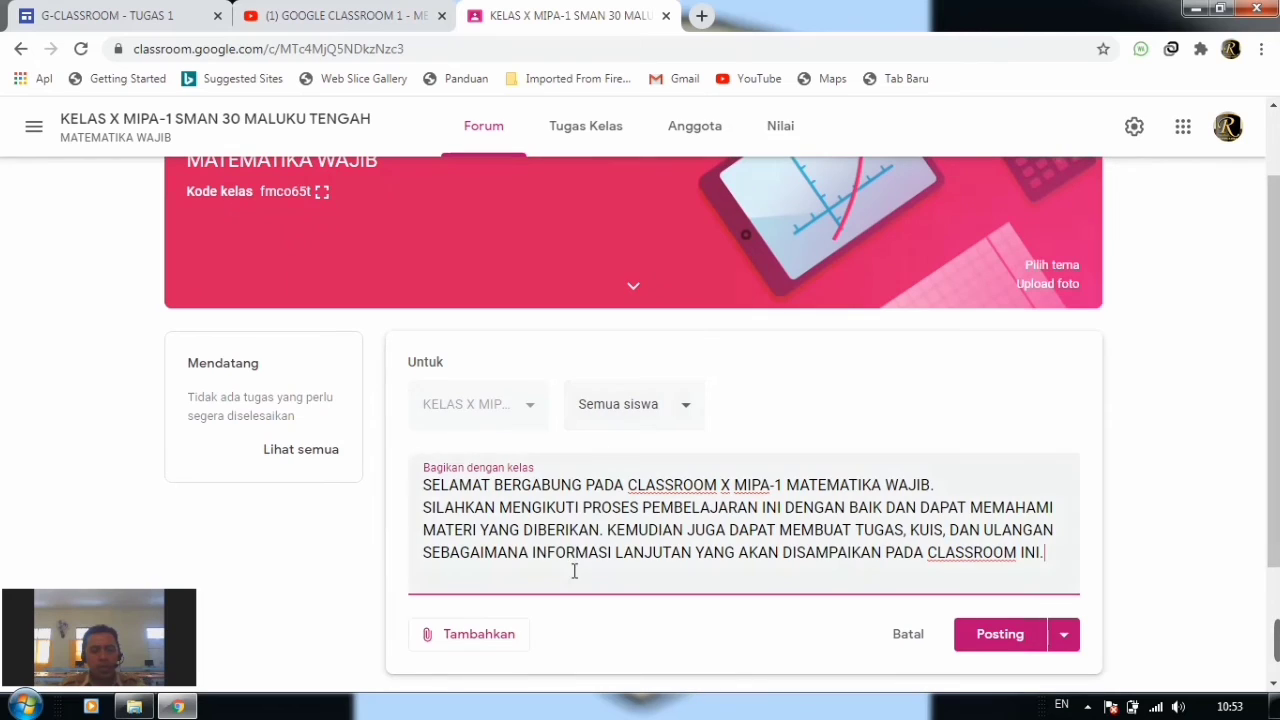
click(491, 642)
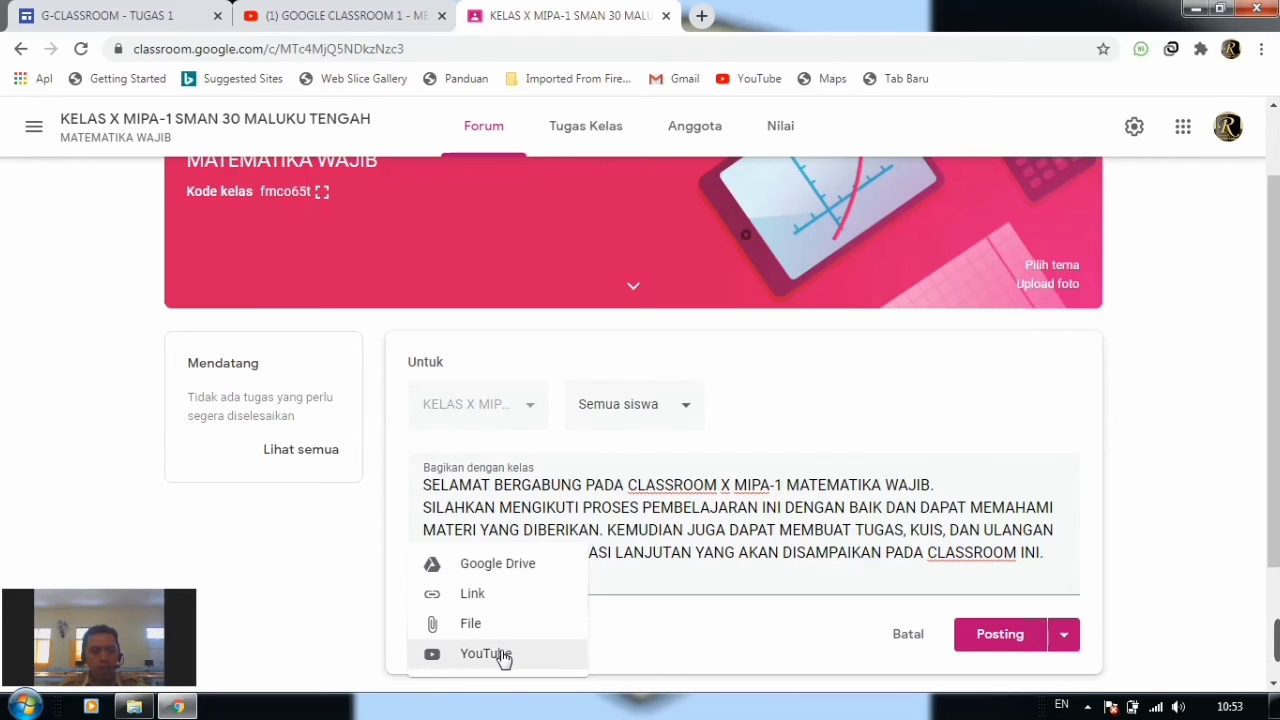
click(705, 642)
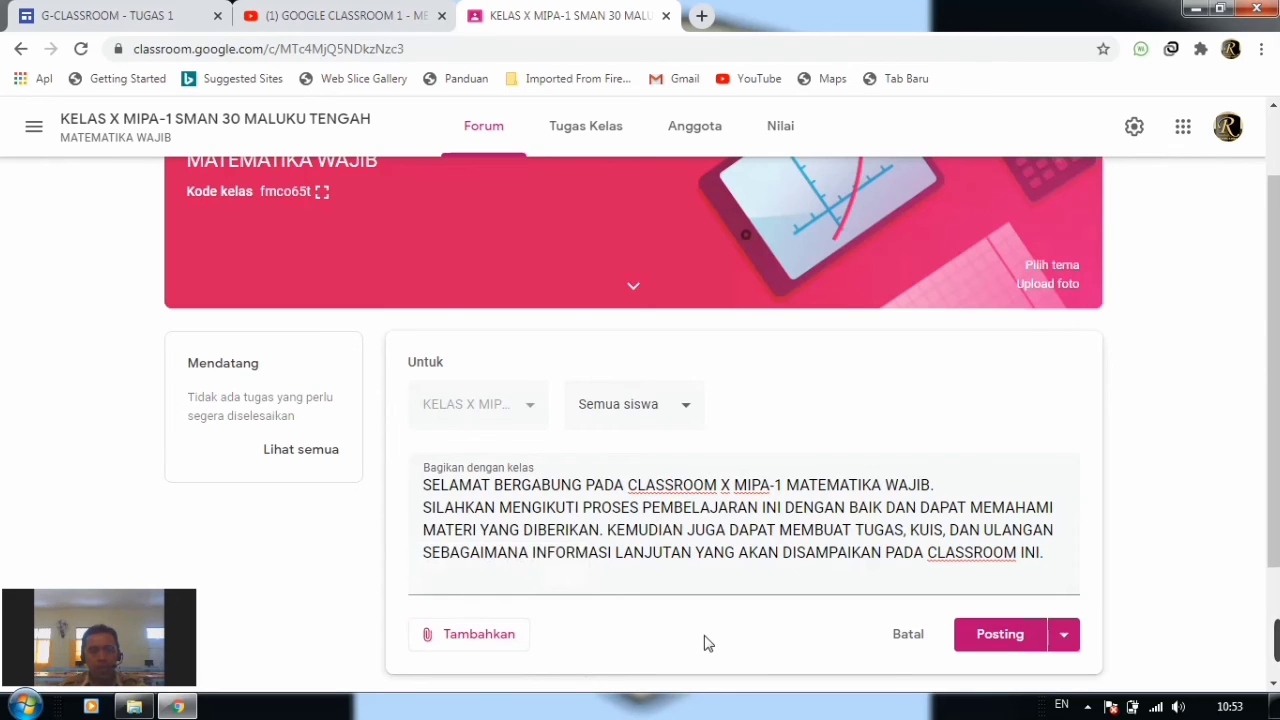
click(1012, 650)
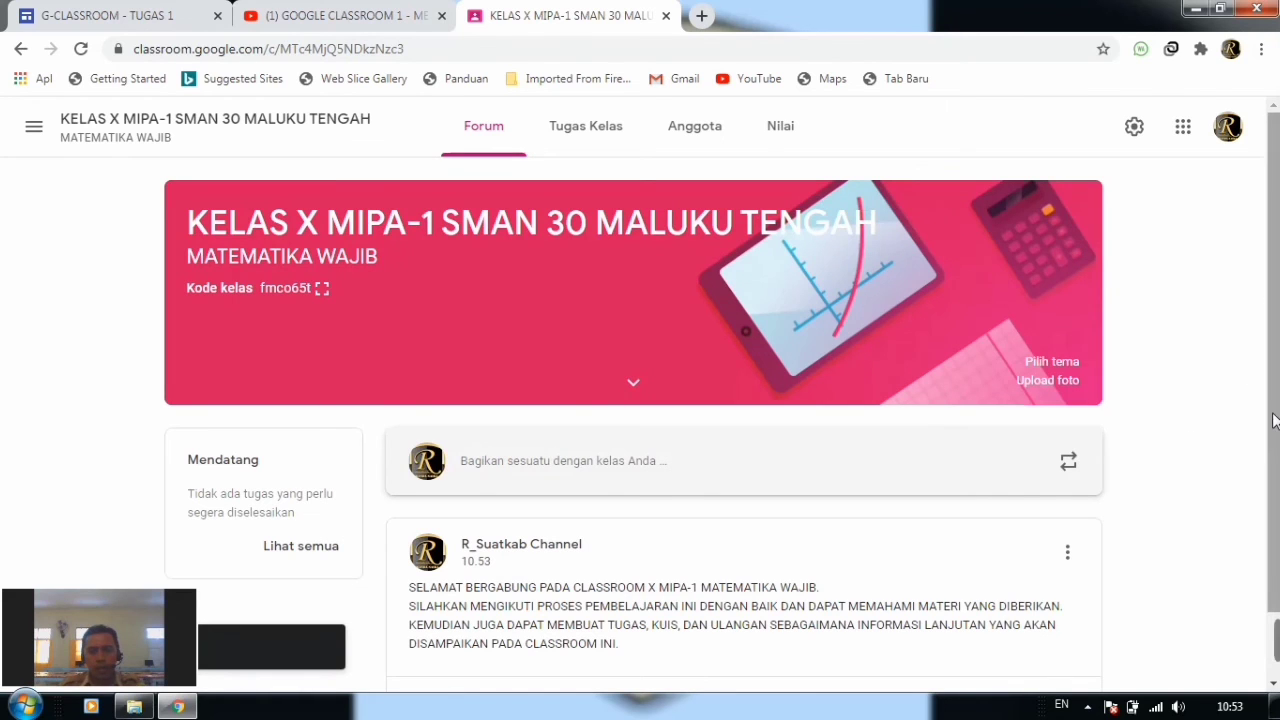
Review the posted announcement in the Forum, and go back over the TUGAS 1 page with its task list and video.
scroll(1273, 420, down, 1)
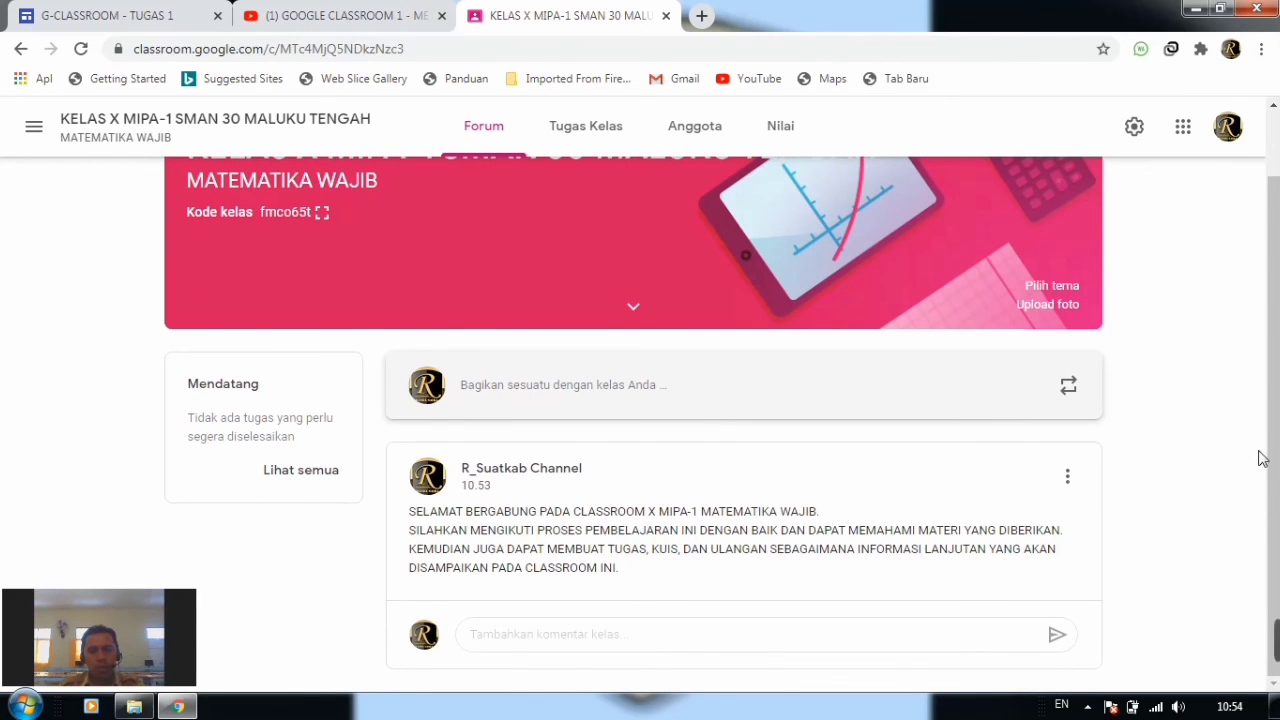
mouse_move(1264, 584)
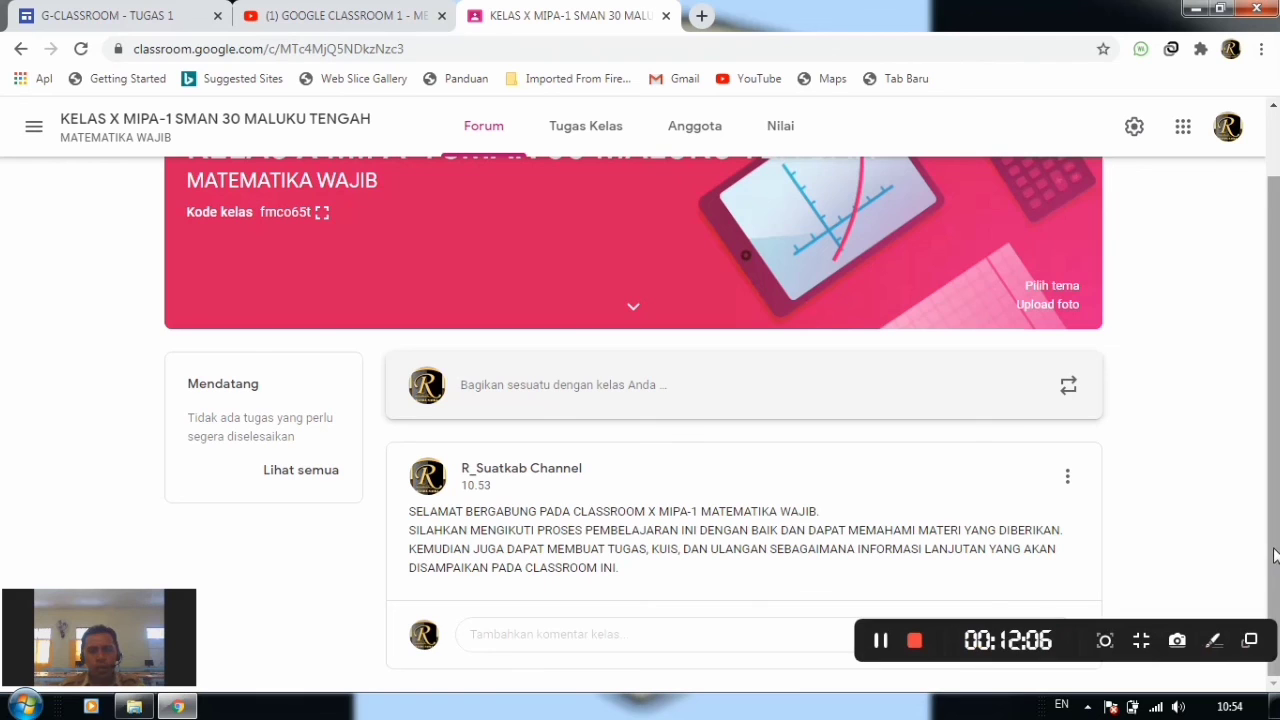
drag(1277, 570, 1278, 478)
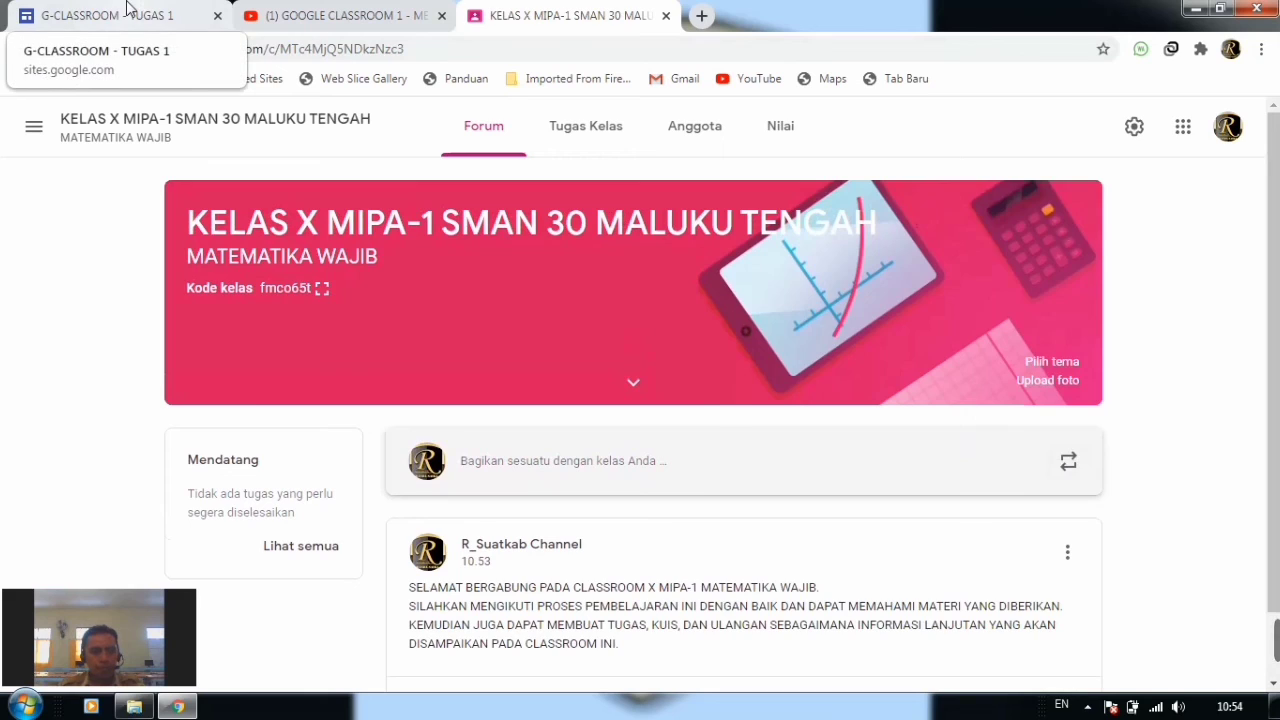
click(127, 12)
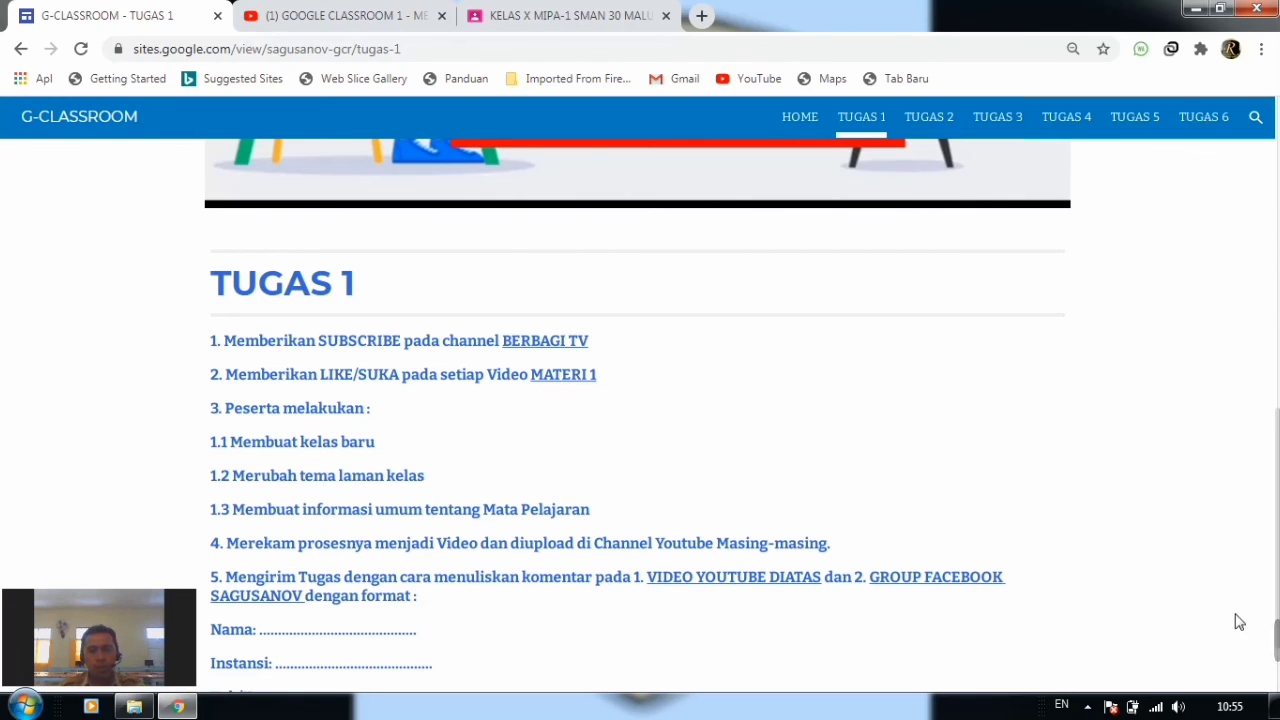
mouse_move(1276, 640)
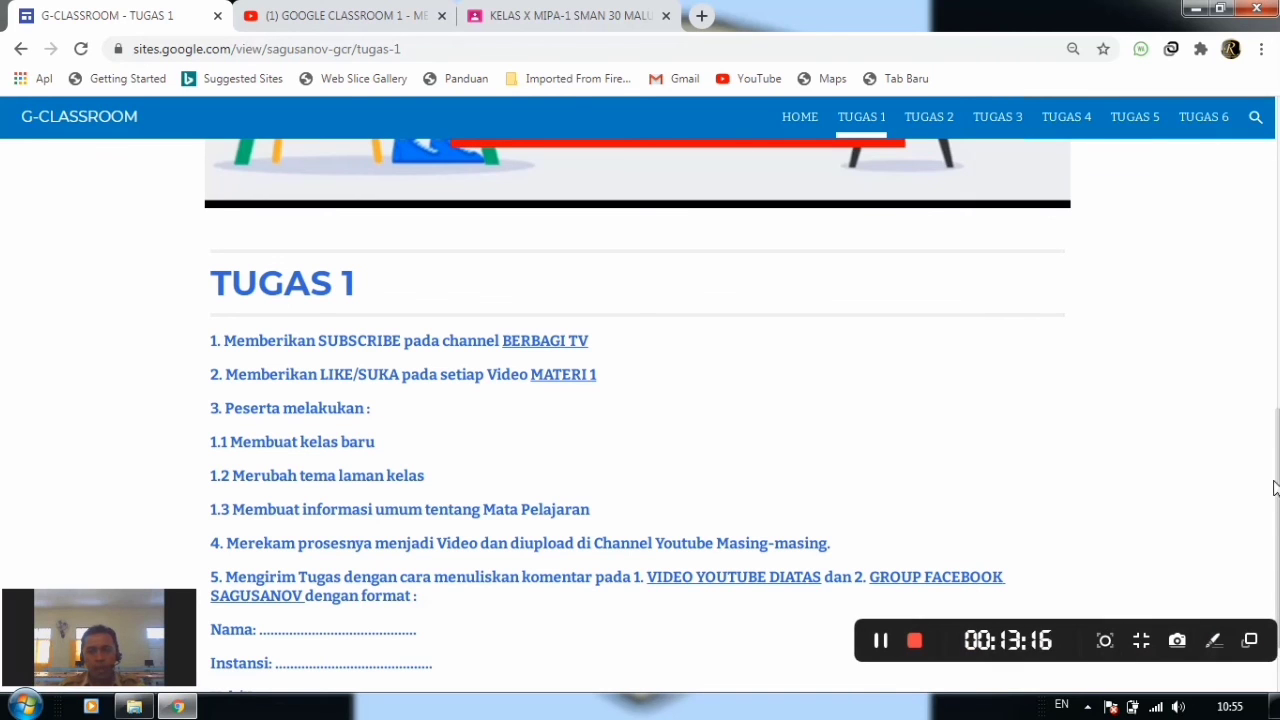
drag(1276, 478, 1277, 158)
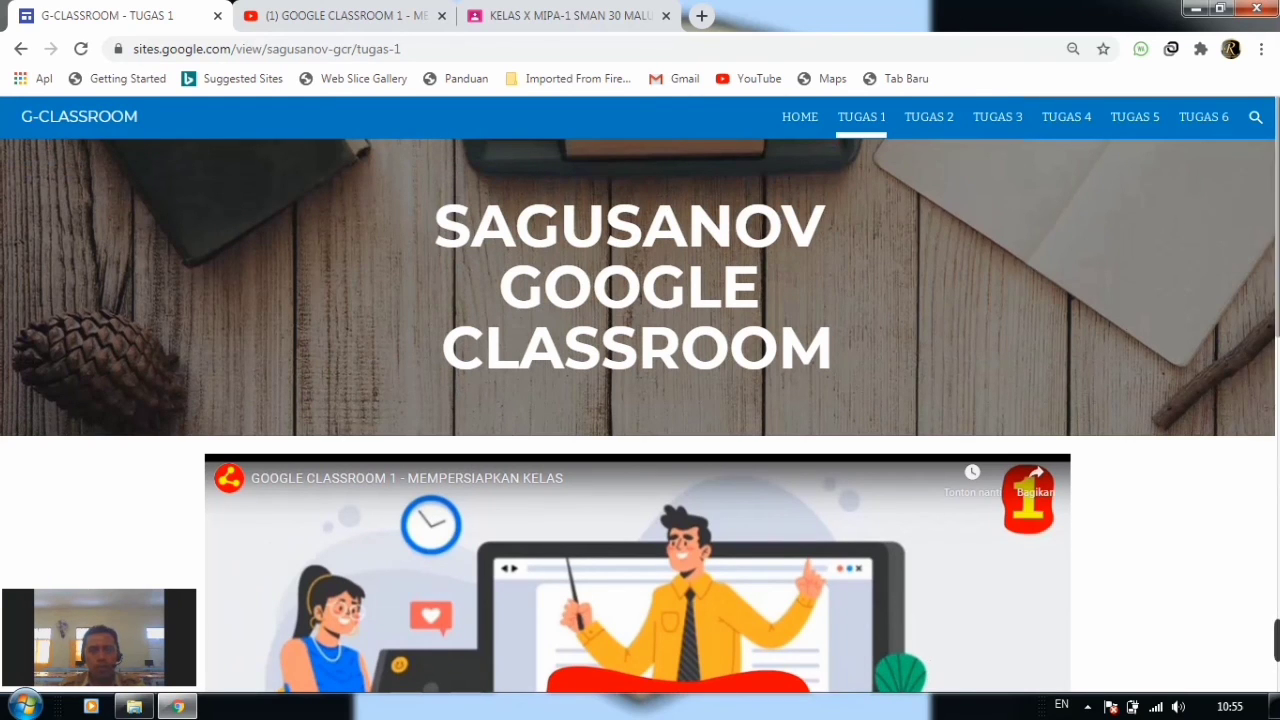
scroll(640, 400, down, 4)
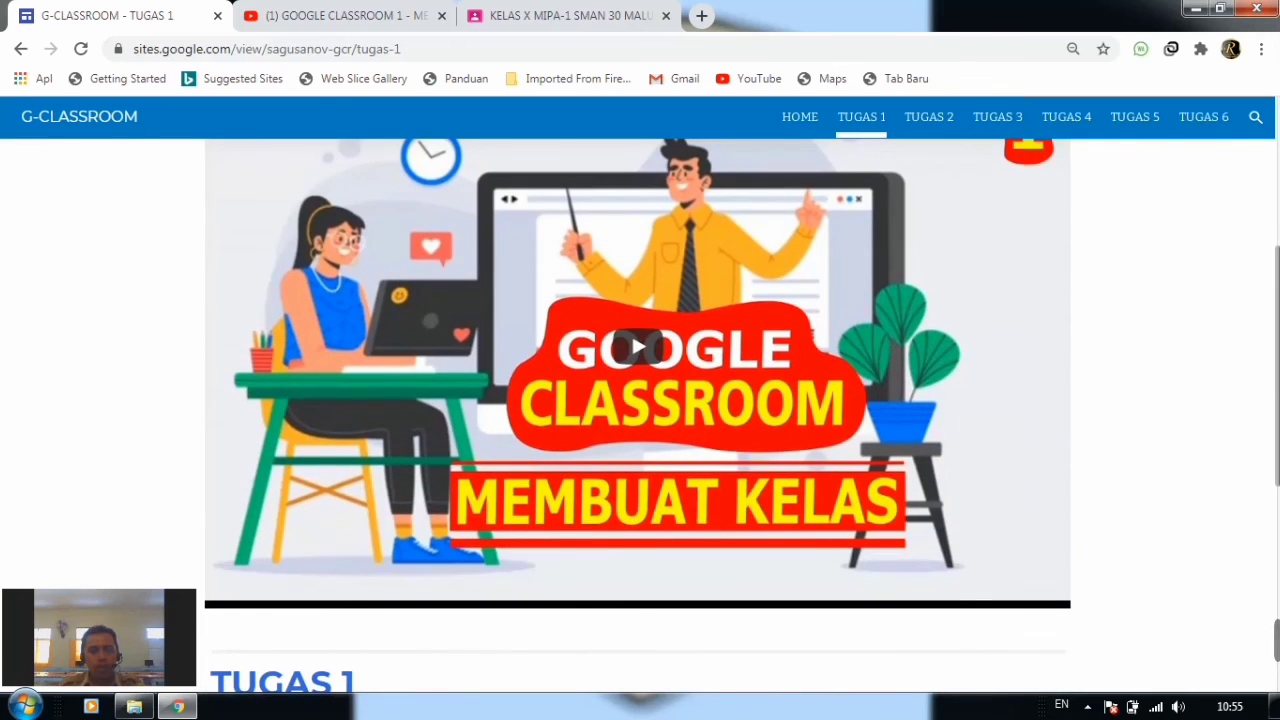